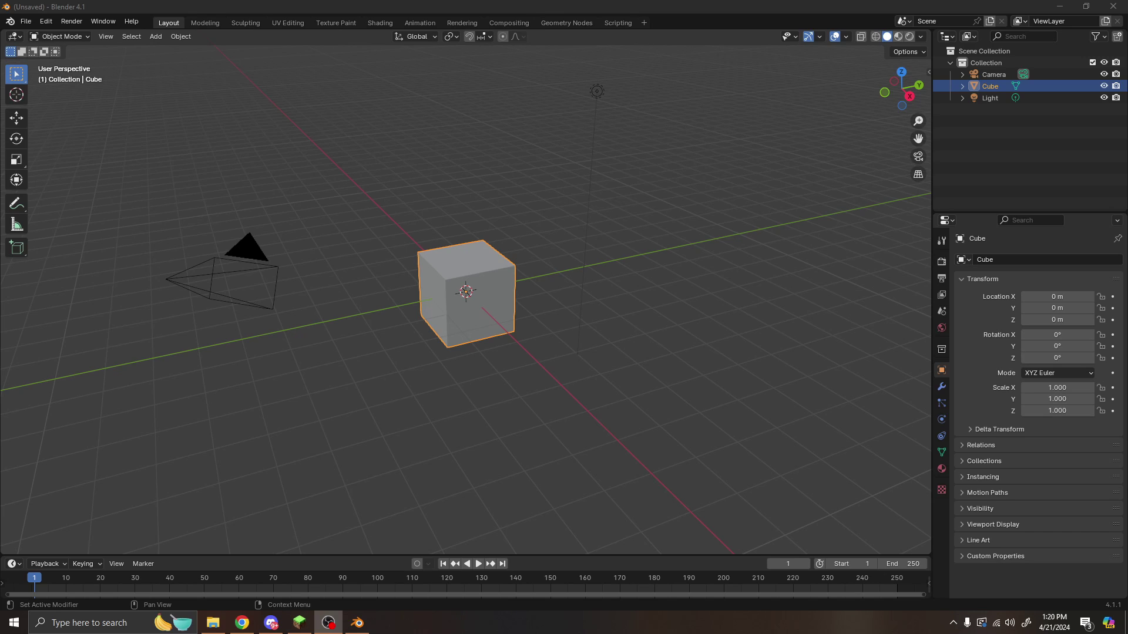
Select and delete the default camera, cube and light
drag(717, 465, 153, 157)
key(Delete)
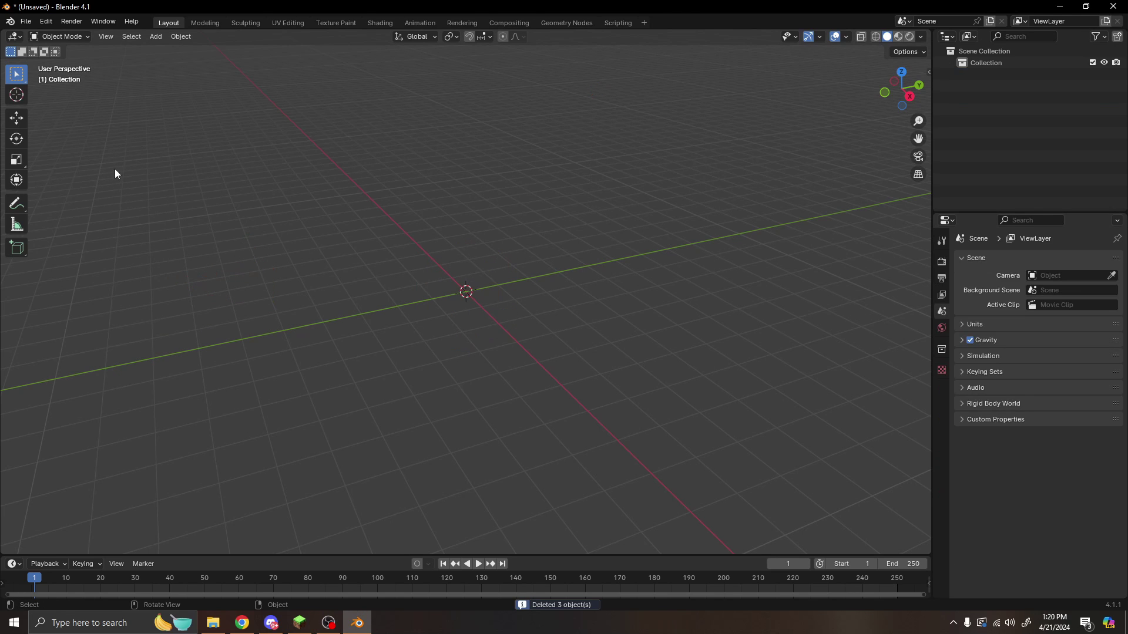
middle_drag(431, 185, 528, 207)
key(shift+a)
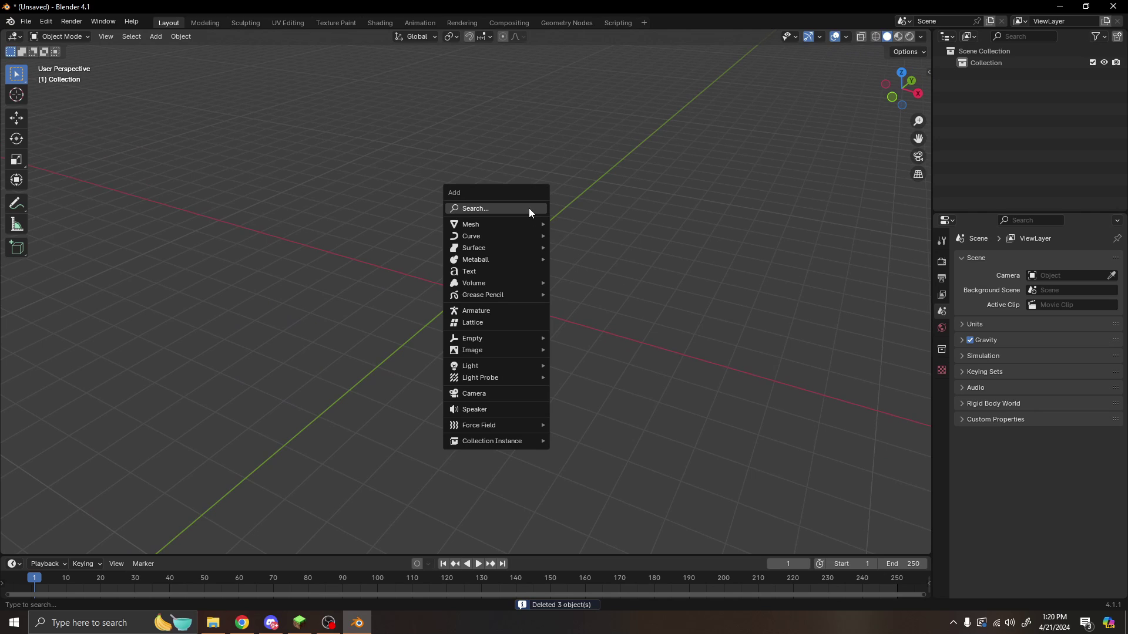
mouse_move(499, 350)
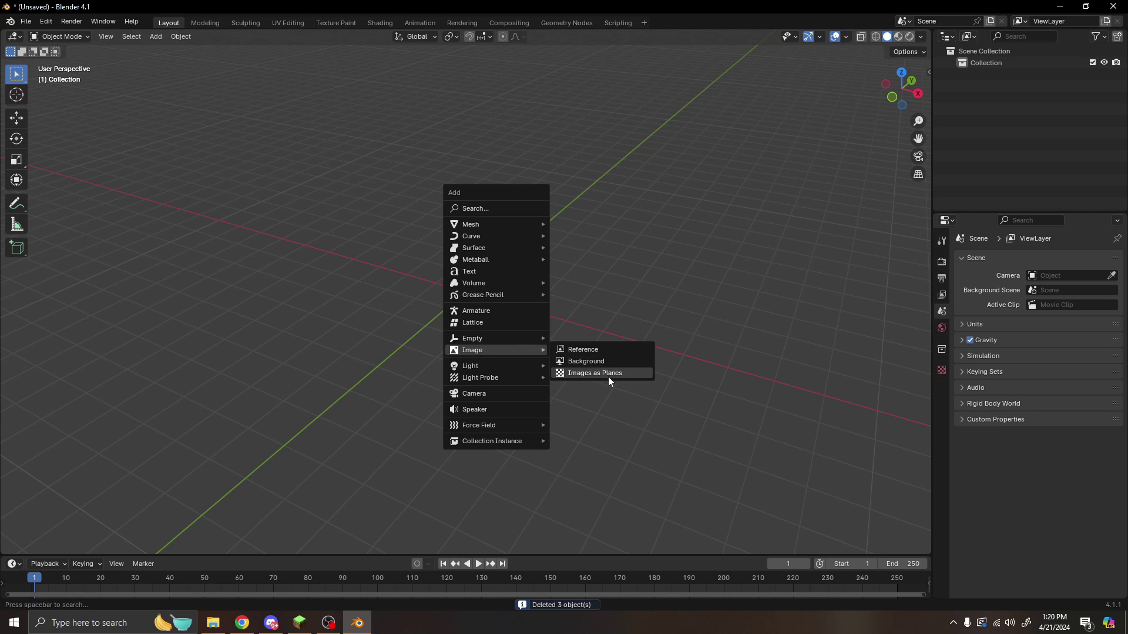
Confirm in Preferences that the Import Images as Planes add-on is enabled
click(45, 21)
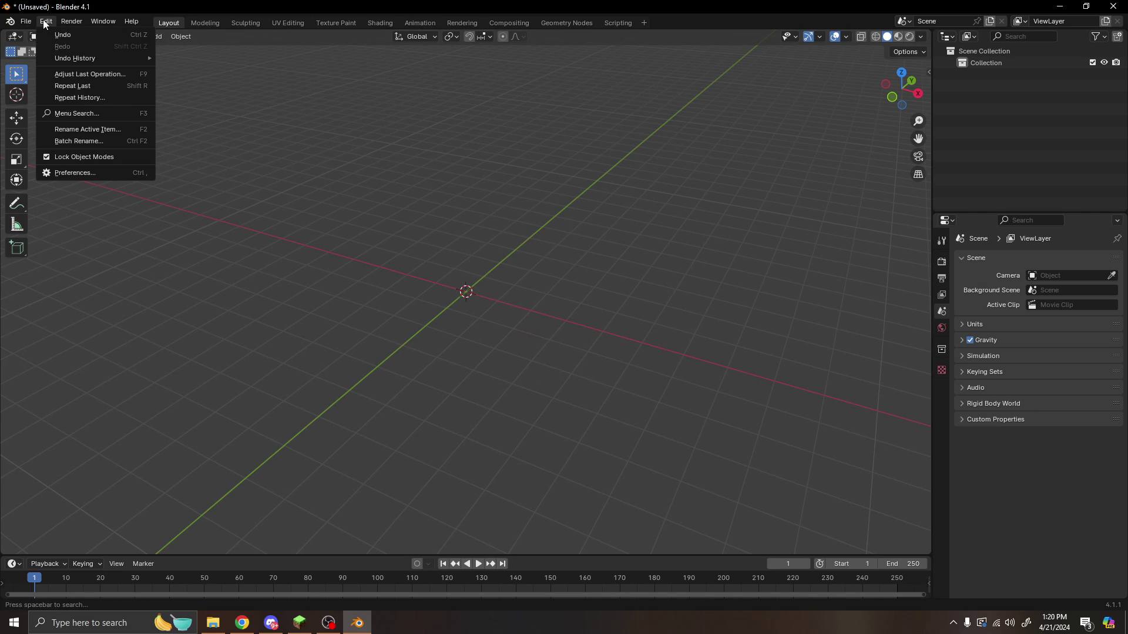
click(100, 172)
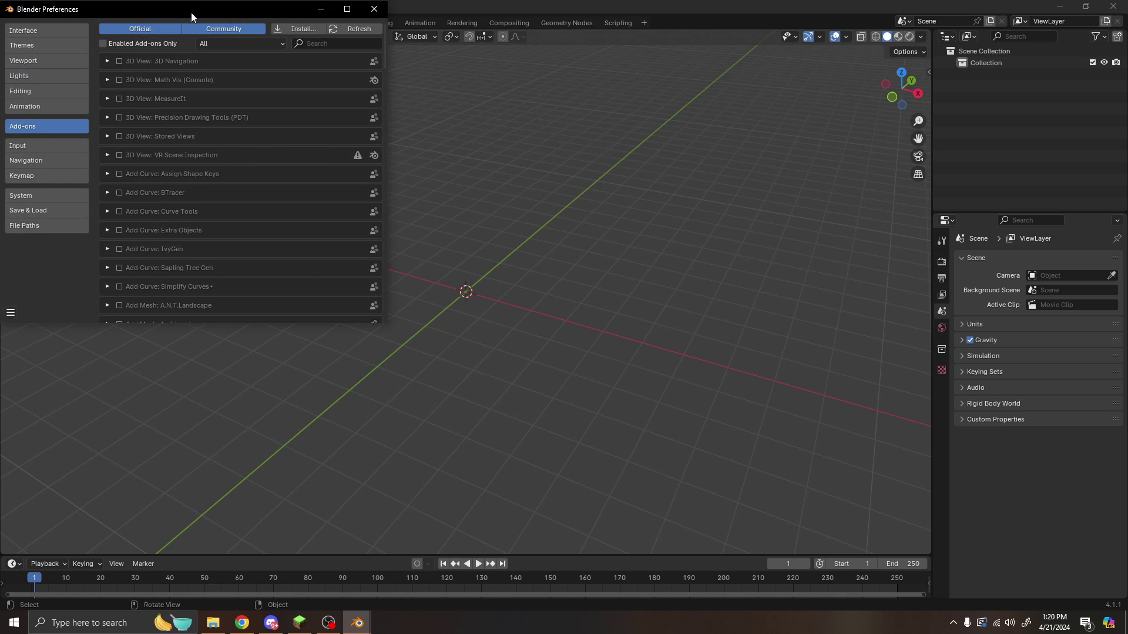
drag(191, 14, 357, 96)
text(images)
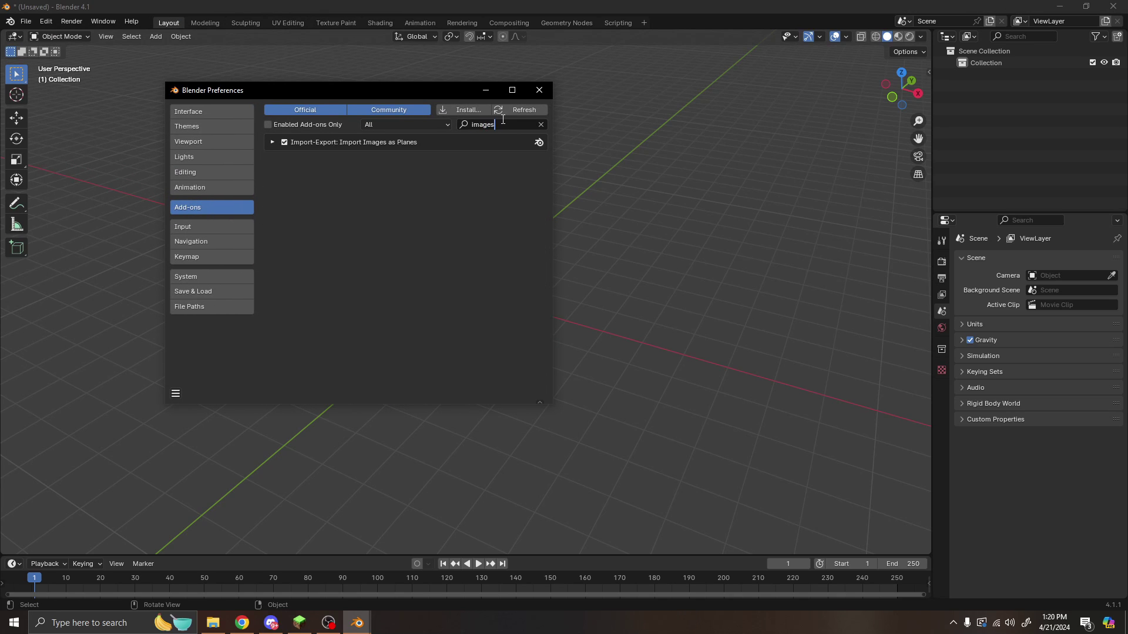
click(272, 142)
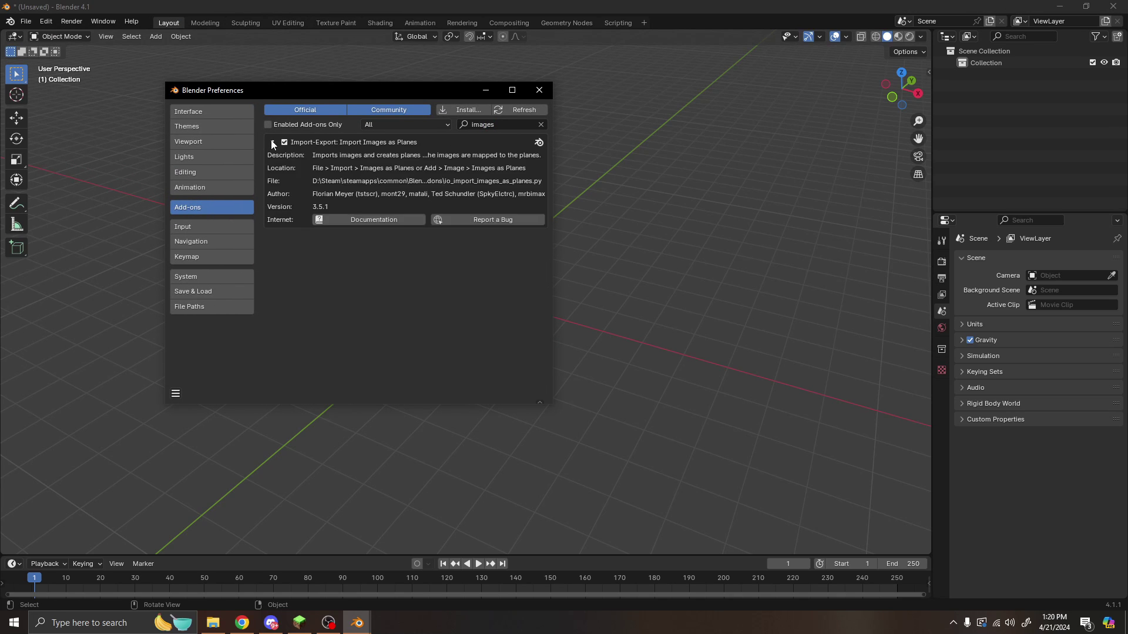
click(272, 142)
click(540, 90)
middle_drag(525, 334, 538, 282)
Import Blender_logo_no_text.svg.png as an image plane with Use Alpha kept on
key(shift+a)
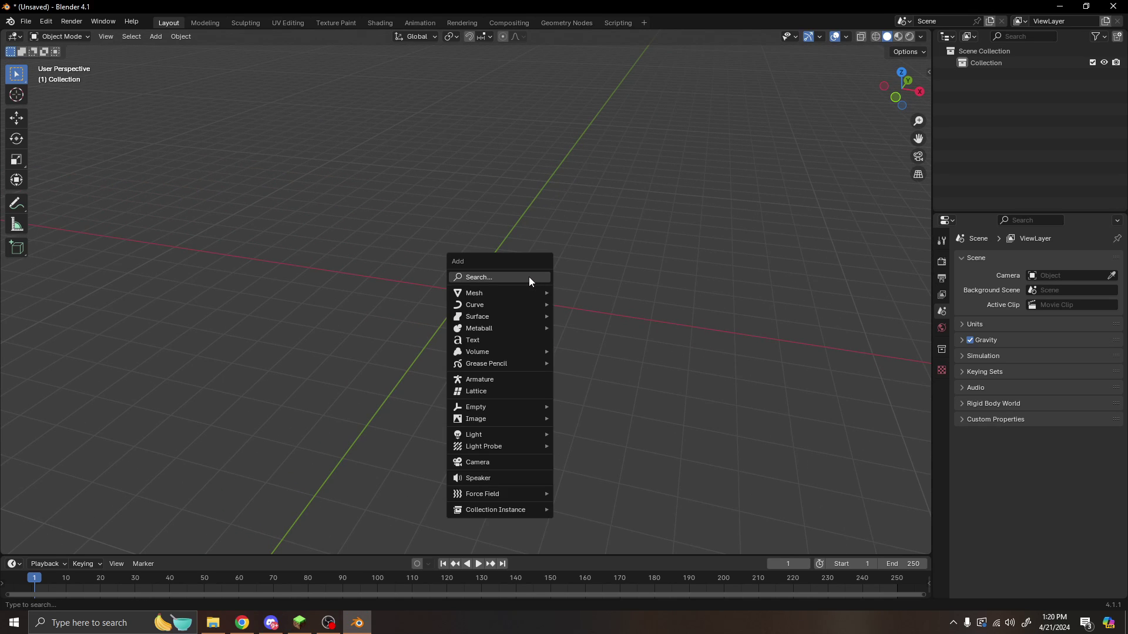
mouse_move(481, 421)
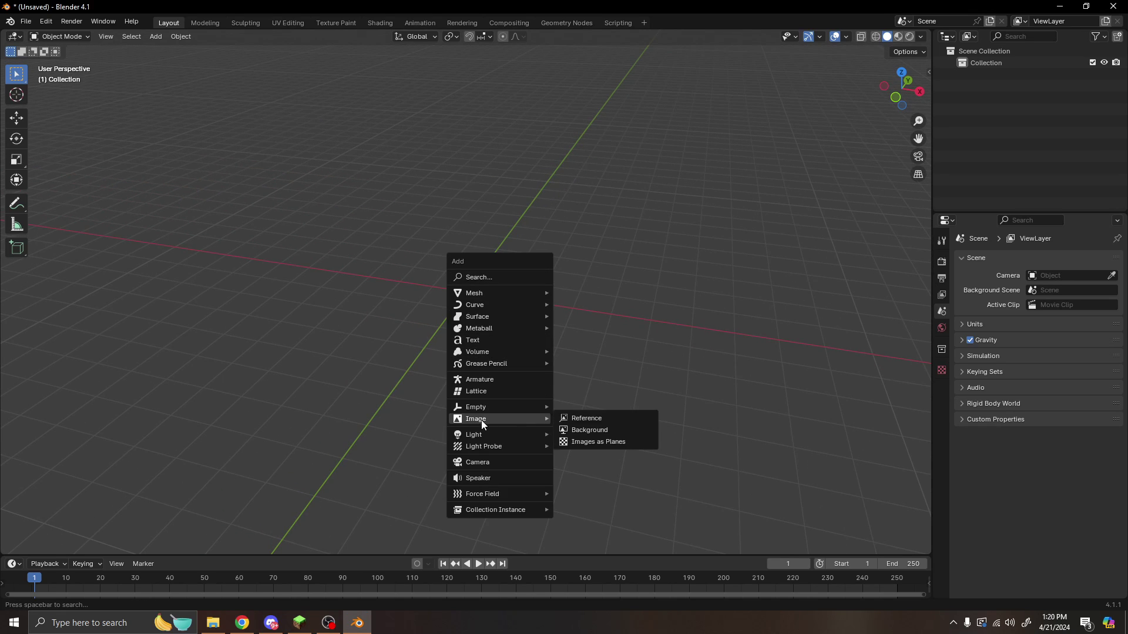
click(587, 439)
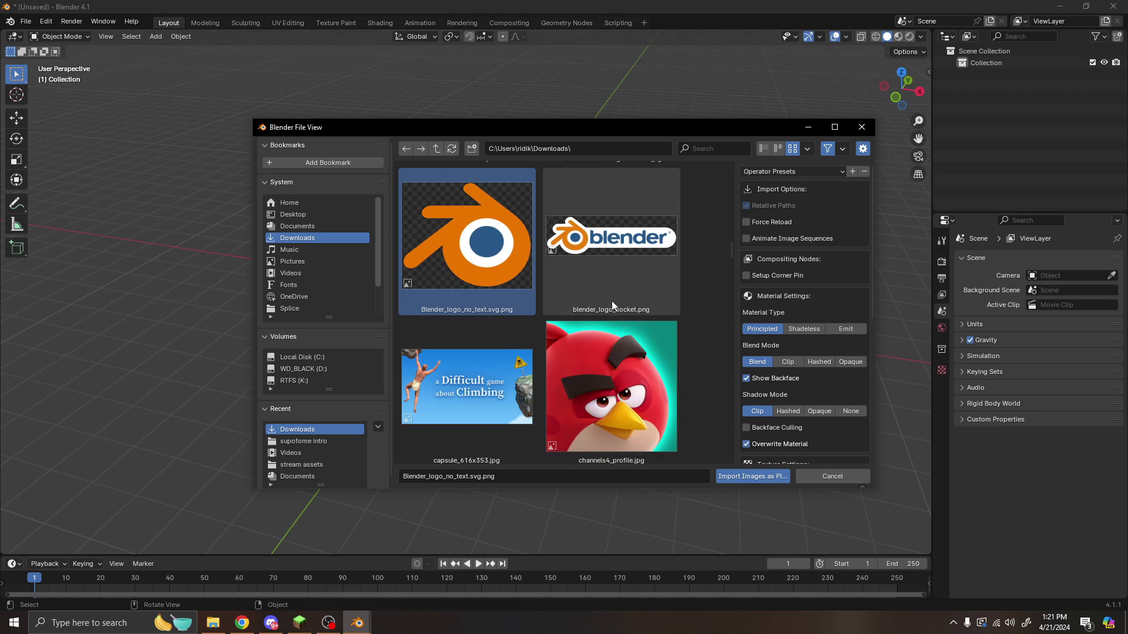
scroll(805, 242, down, 5)
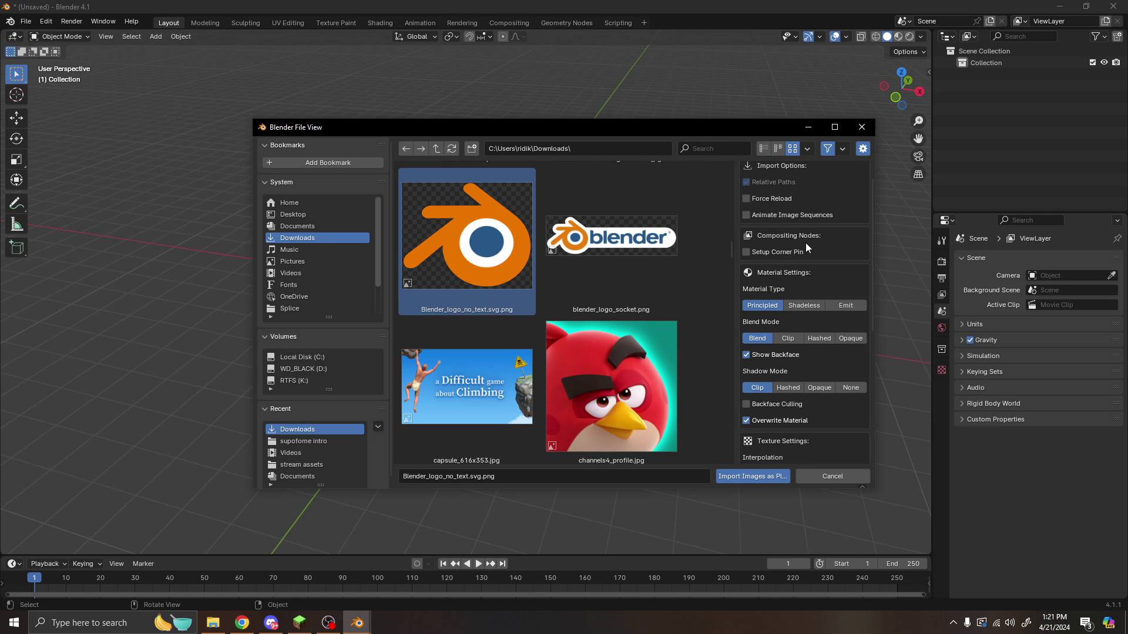
scroll(806, 242, up, 3)
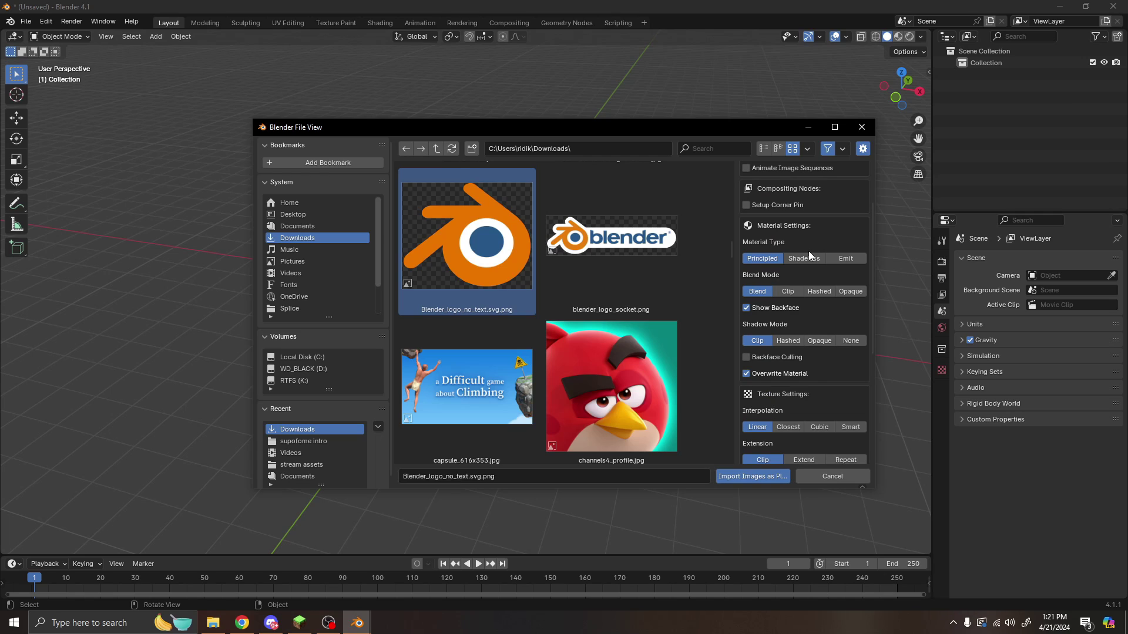
scroll(760, 262, down, 4)
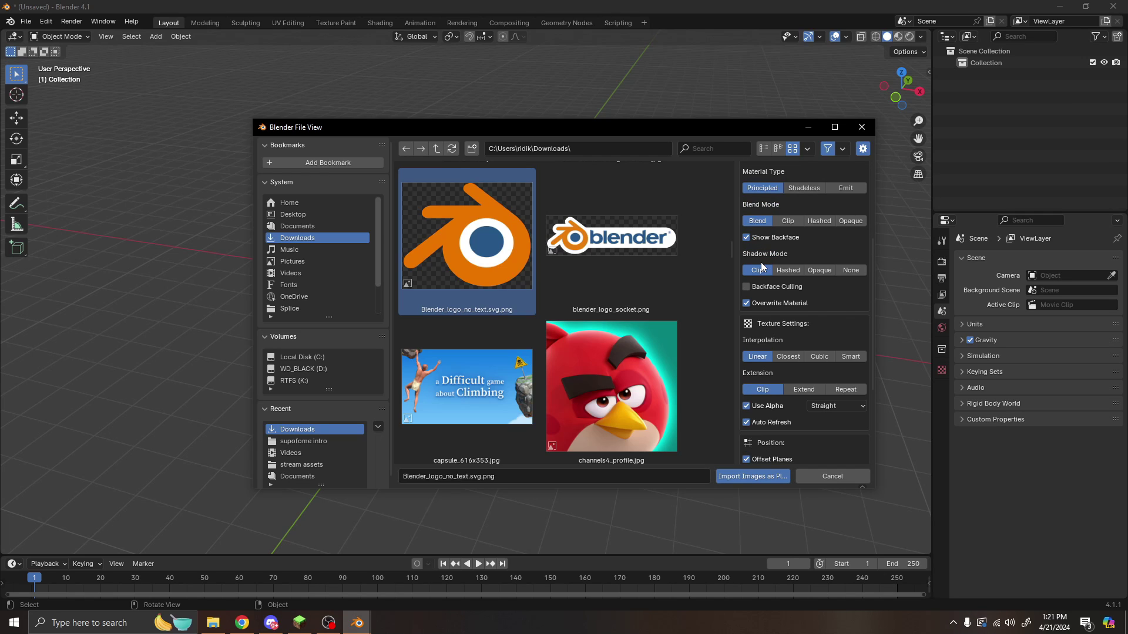
scroll(770, 326, down, 4)
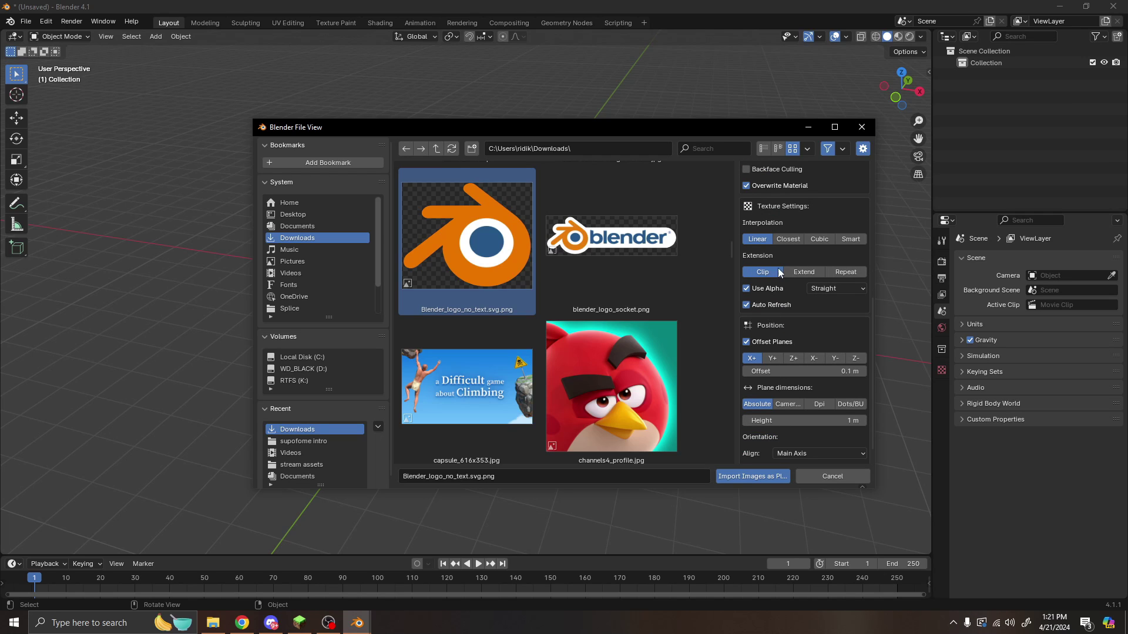
scroll(793, 262, down, 1)
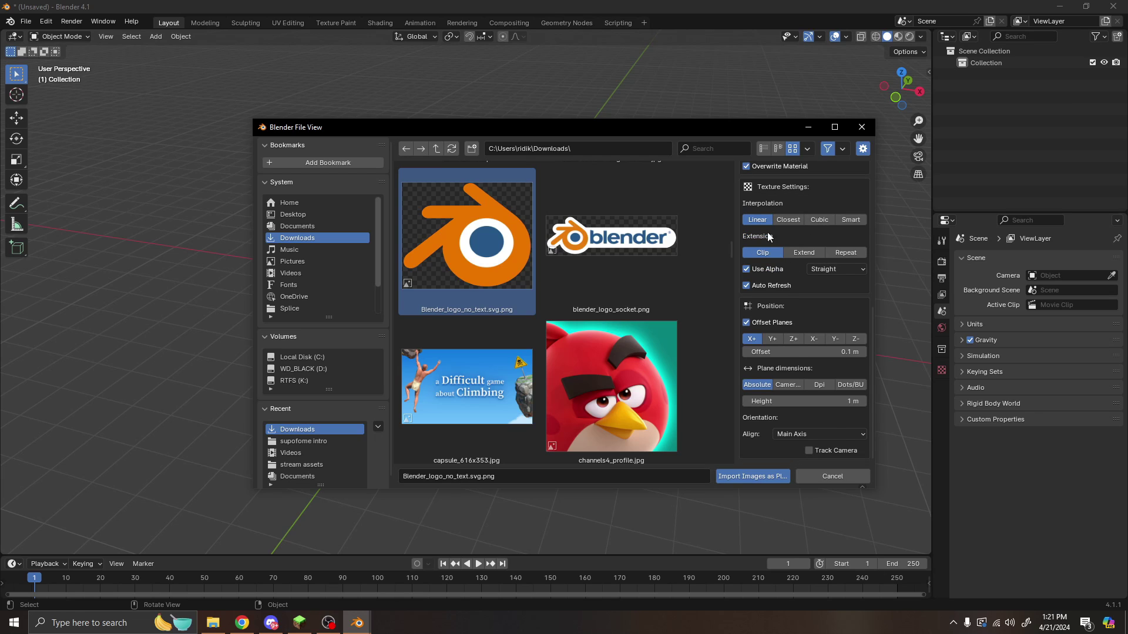
scroll(767, 294, up, 4)
click(747, 363)
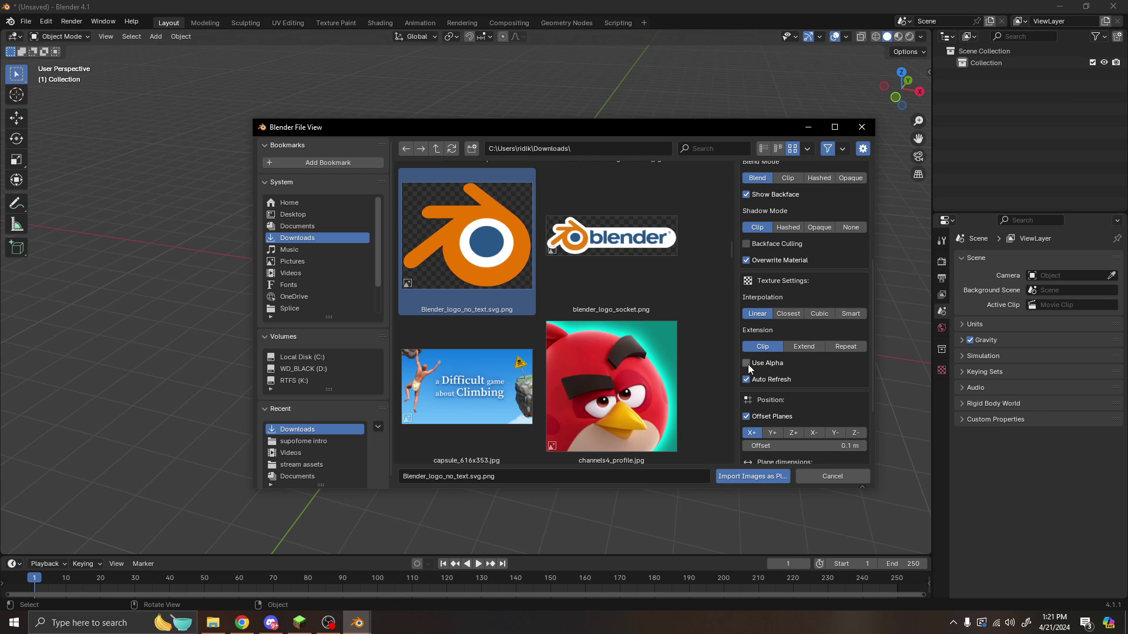
click(747, 363)
click(754, 477)
Switch to Material Preview and rotate the logo plane 90° about X (R X 90)
scroll(515, 292, up, 8)
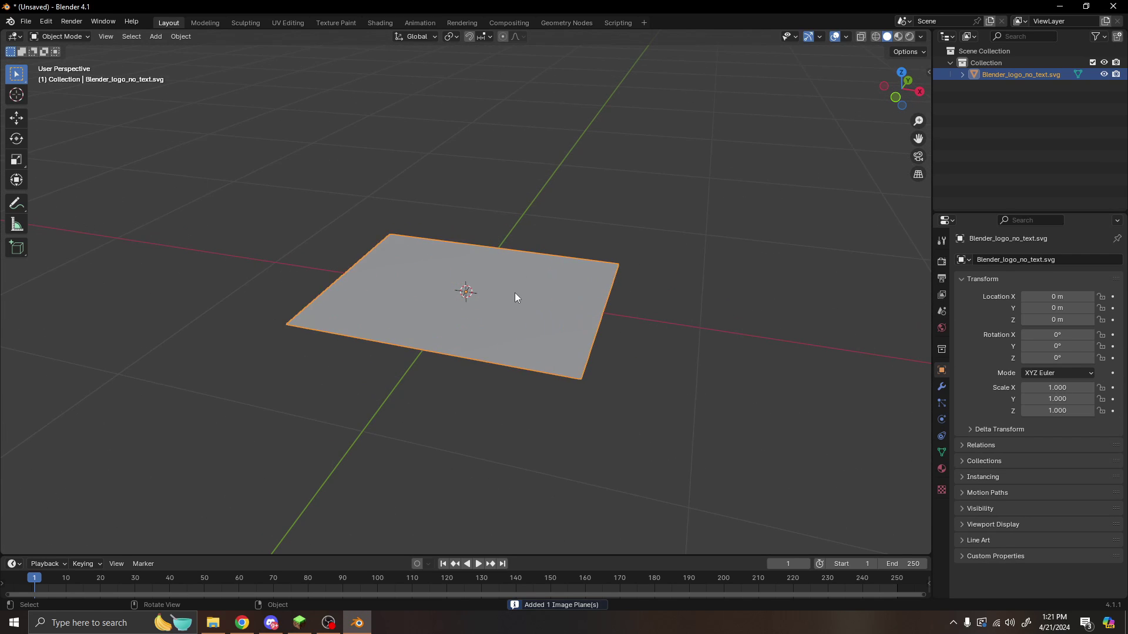
click(898, 37)
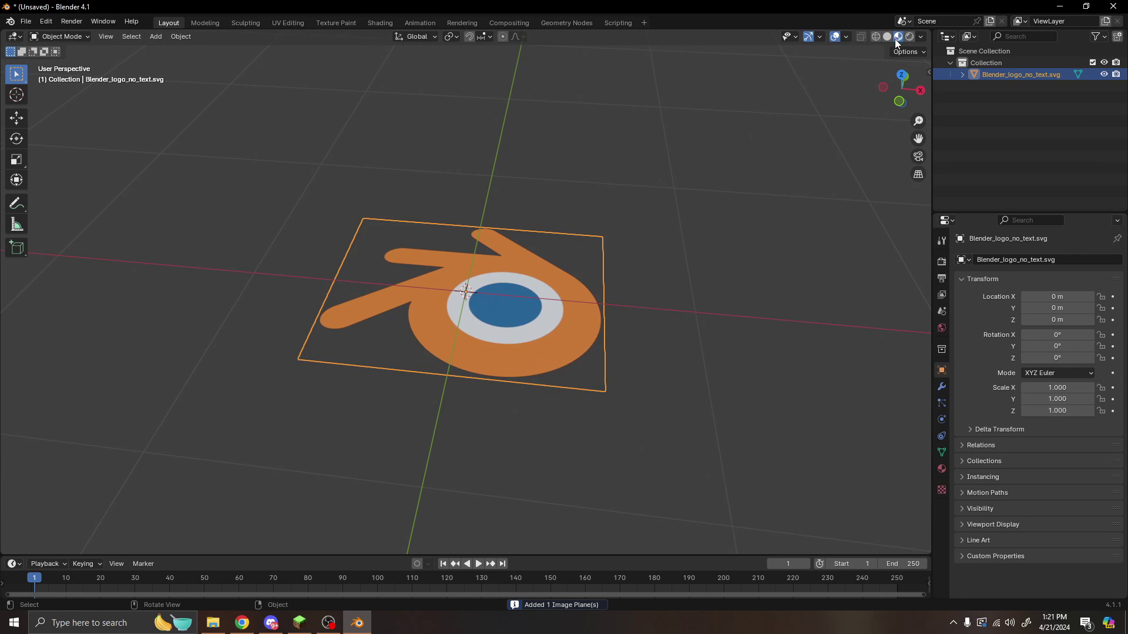
mouse_move(675, 211)
middle_down()
mouse_move(597, 275)
mouse_move(604, 325)
middle_up()
click(605, 318)
scroll(614, 300, down, 2)
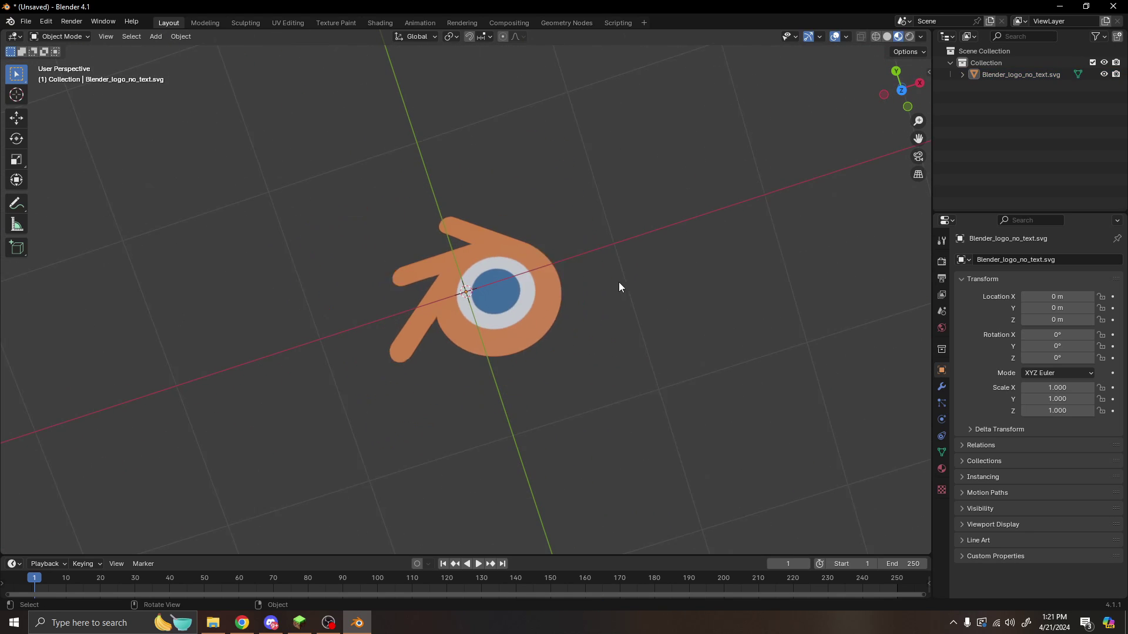
middle_drag(619, 282, 707, 325)
click(496, 291)
text(rx)
text(90)
key(Return)
Show the plane's material settings and switch the viewport to Rendered shading
scroll(564, 262, up, 4)
click(941, 469)
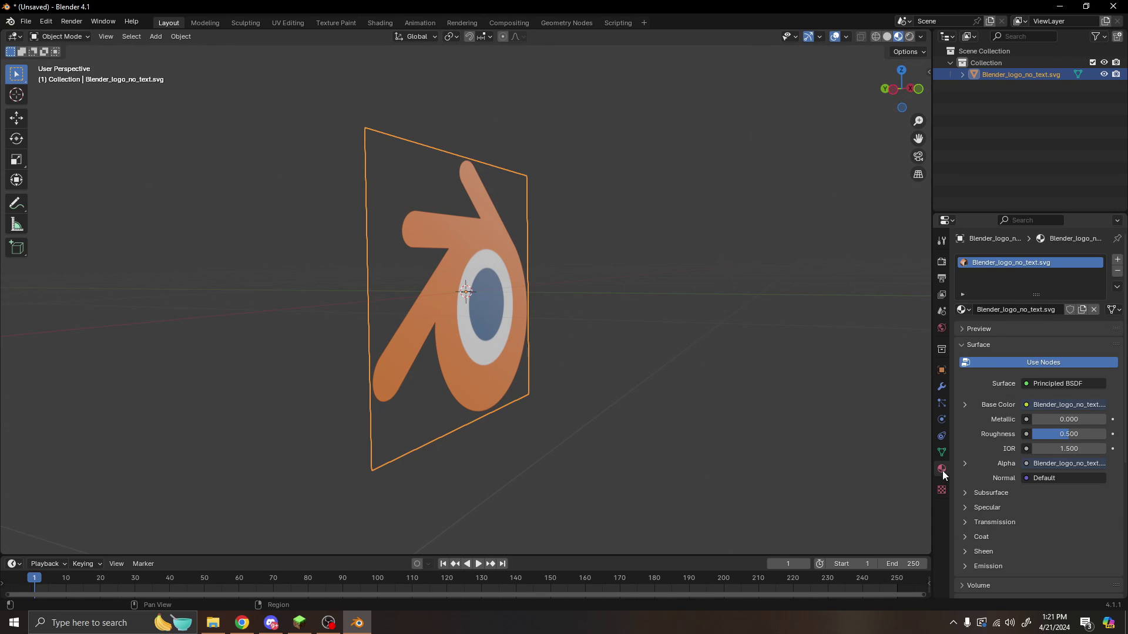
click(910, 36)
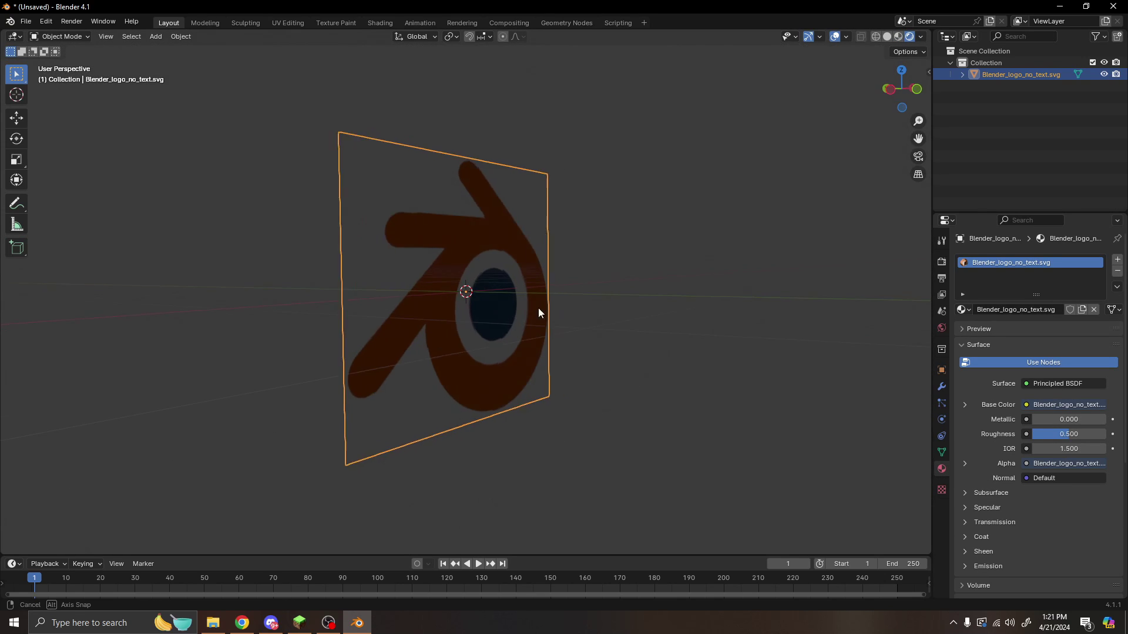
mouse_move(538, 308)
middle_down()
mouse_move(713, 252)
mouse_move(650, 257)
mouse_move(707, 302)
mouse_move(594, 262)
middle_up()
click(713, 253)
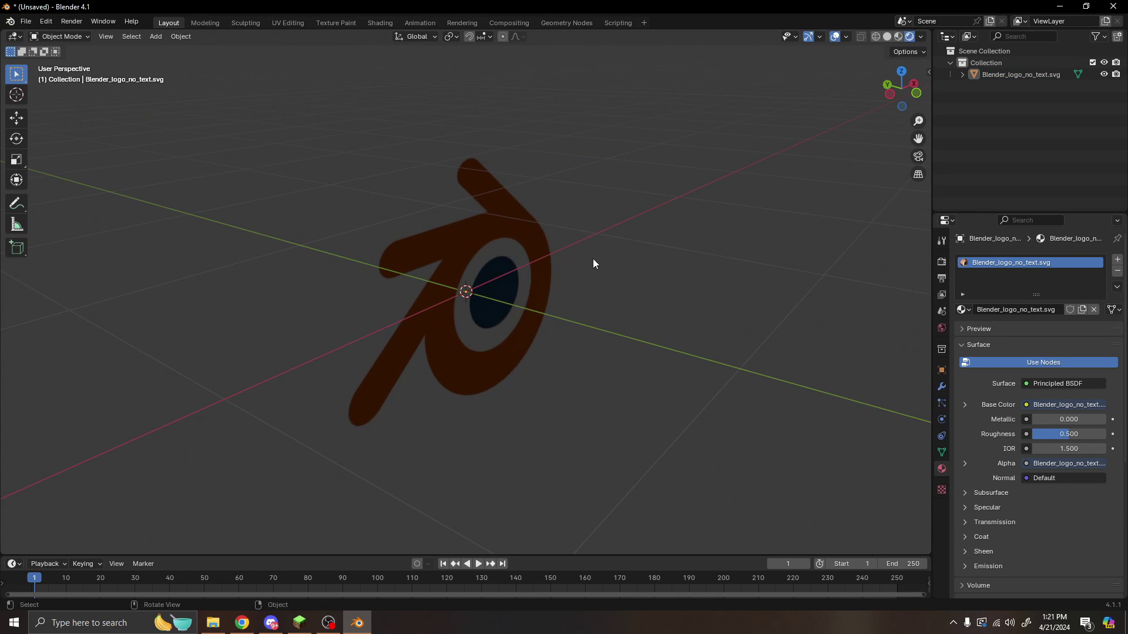
key(shift+a)
mouse_move(551, 273)
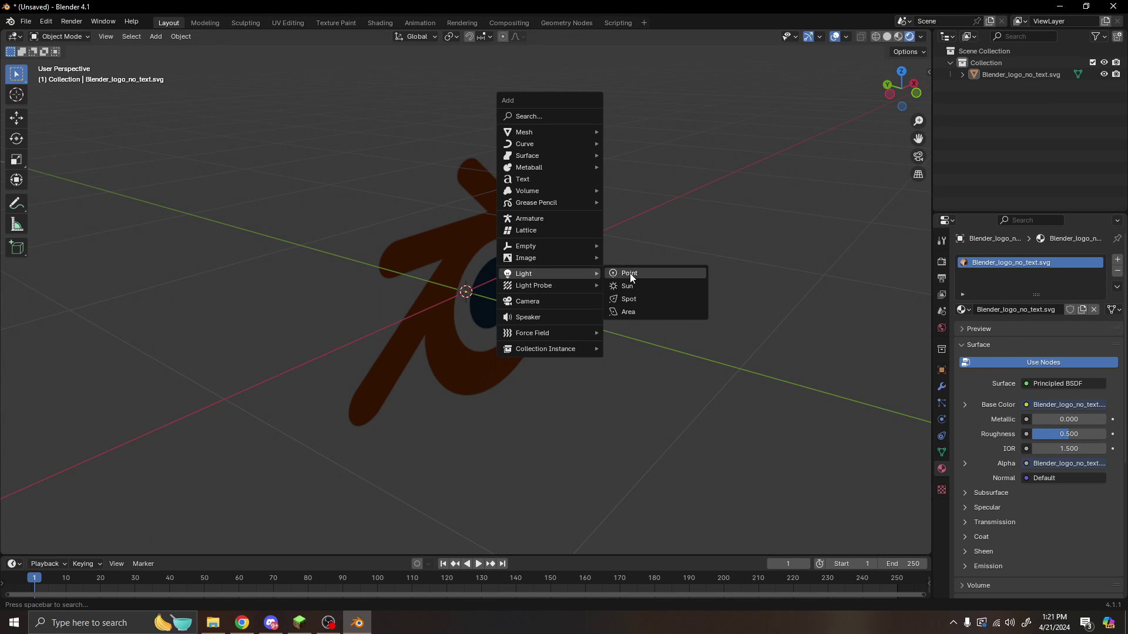
click(631, 274)
mouse_move(631, 274)
middle_down()
mouse_move(576, 309)
mouse_move(639, 294)
mouse_move(519, 250)
middle_up()
key(g)
click(646, 267)
key(g)
click(532, 256)
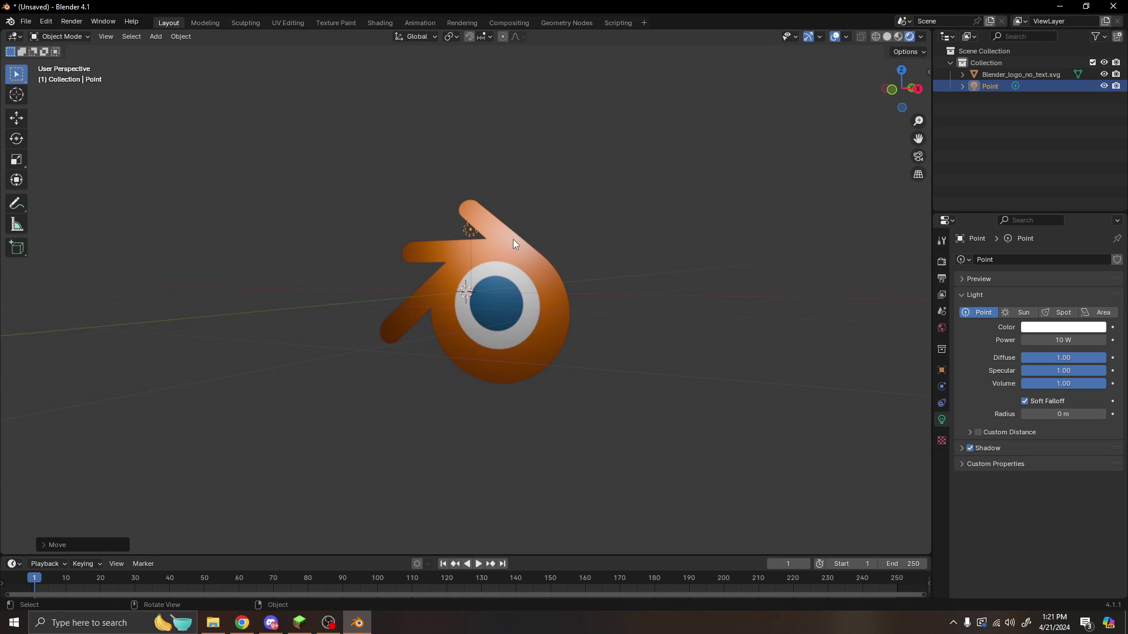
middle_drag(488, 240, 502, 243)
key(Delete)
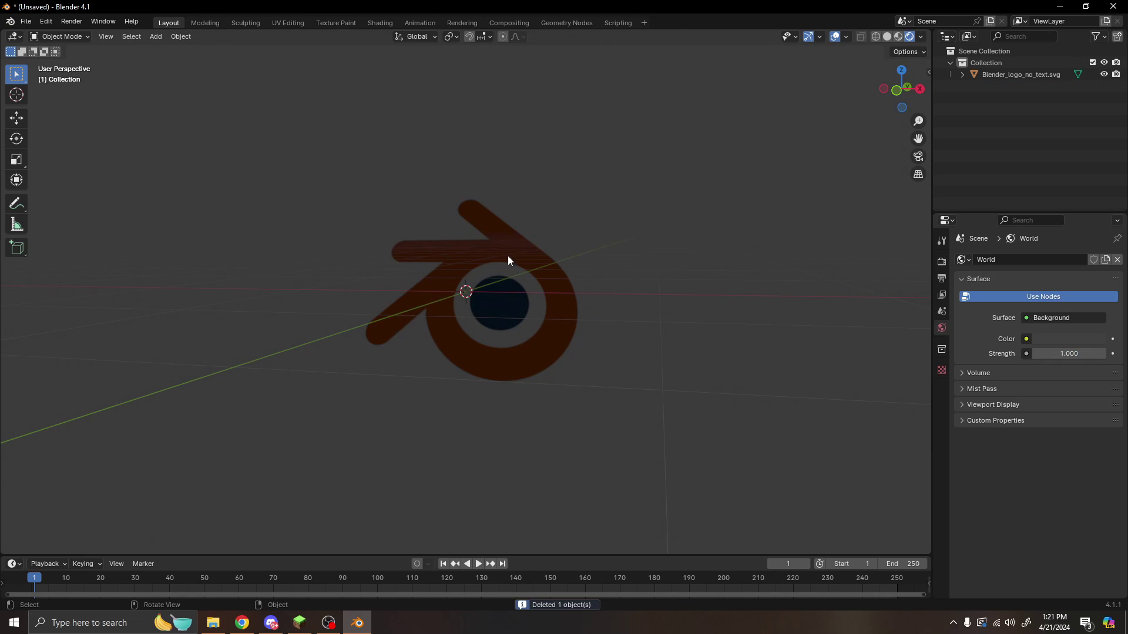
Change the logo plane's surface shader from Principled BSDF to Emission
click(541, 315)
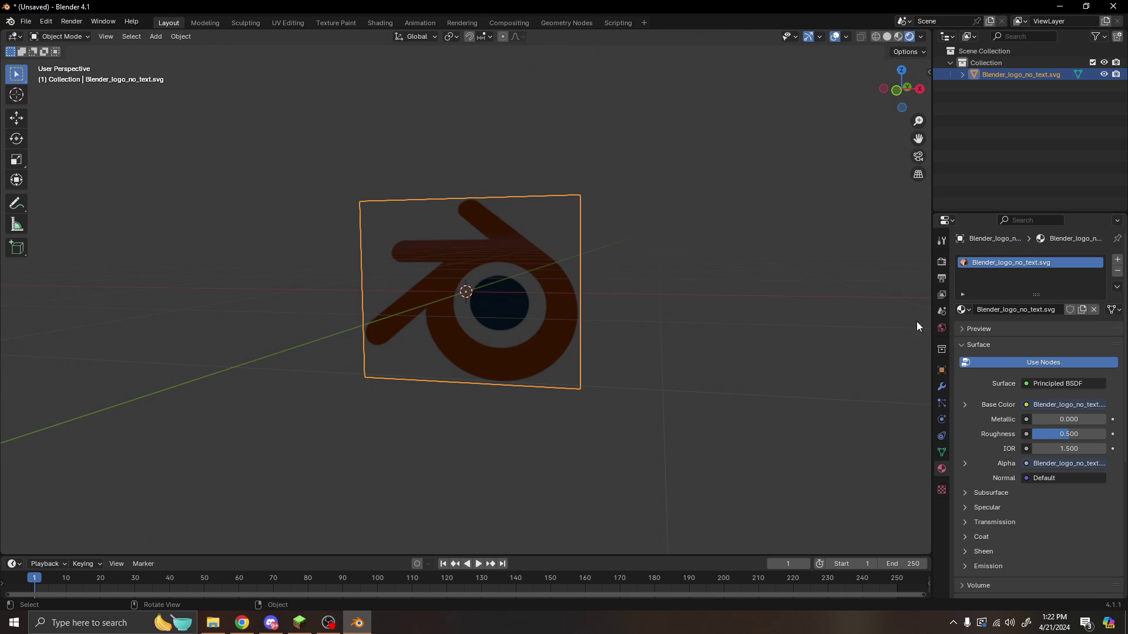
click(1058, 383)
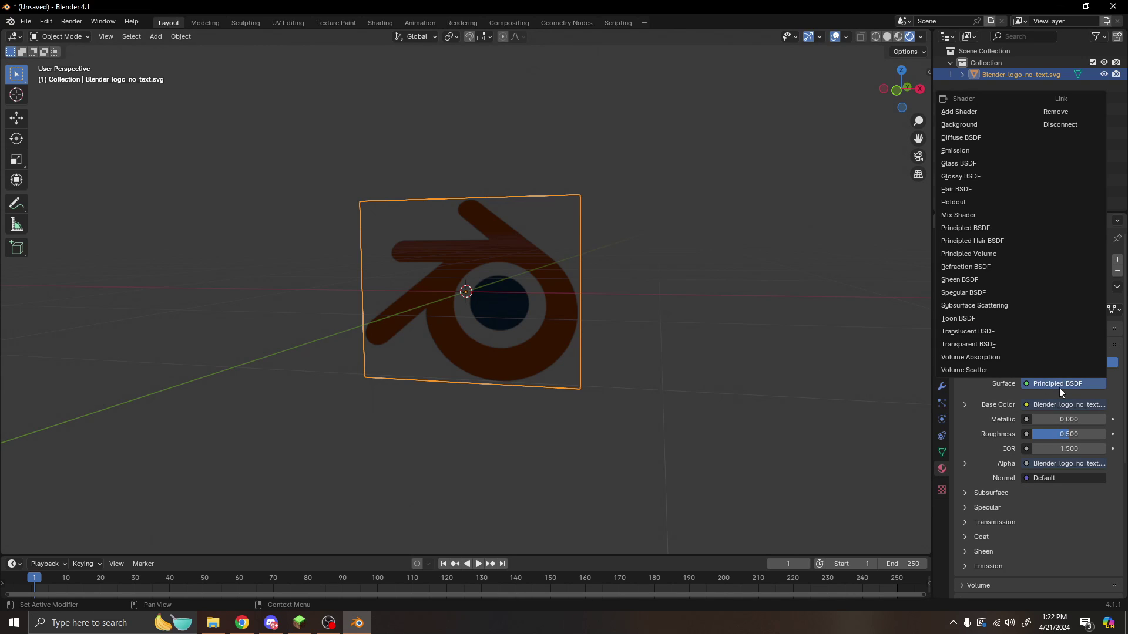
click(988, 151)
middle_drag(576, 192, 622, 306)
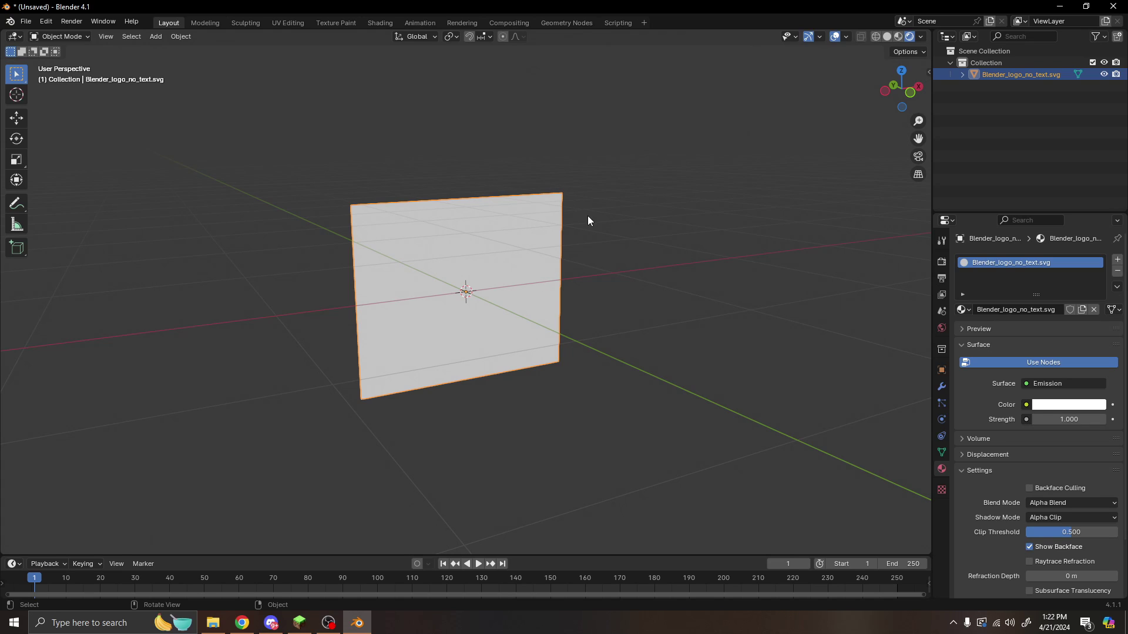
Feed an Image Texture using Blender_logo_no_text.svg.png into the Emission color
click(1026, 405)
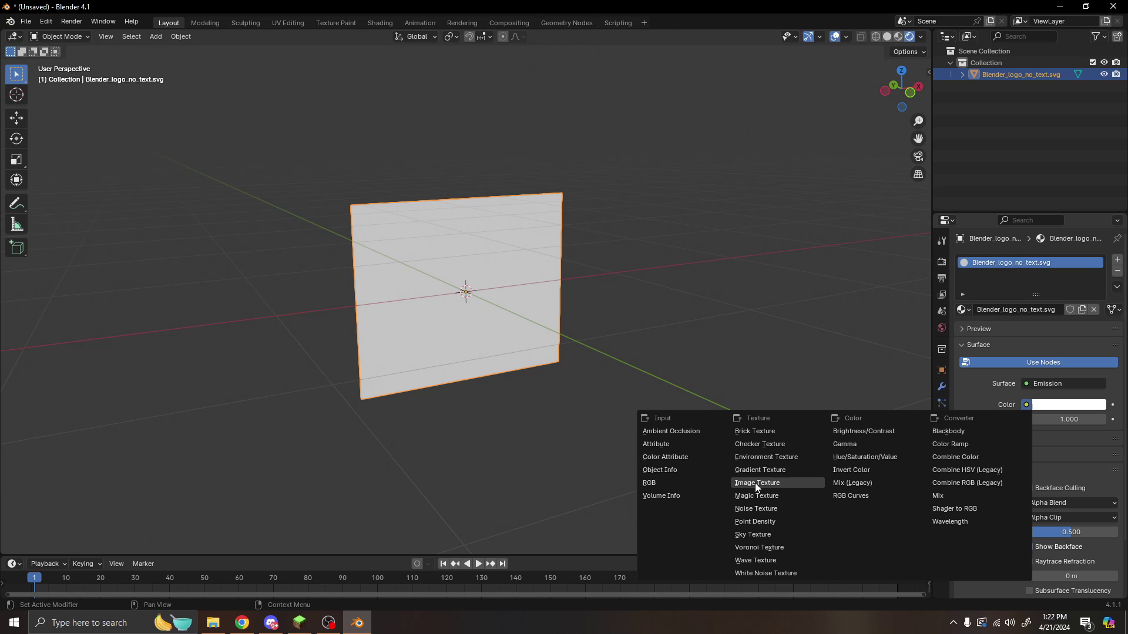
click(775, 483)
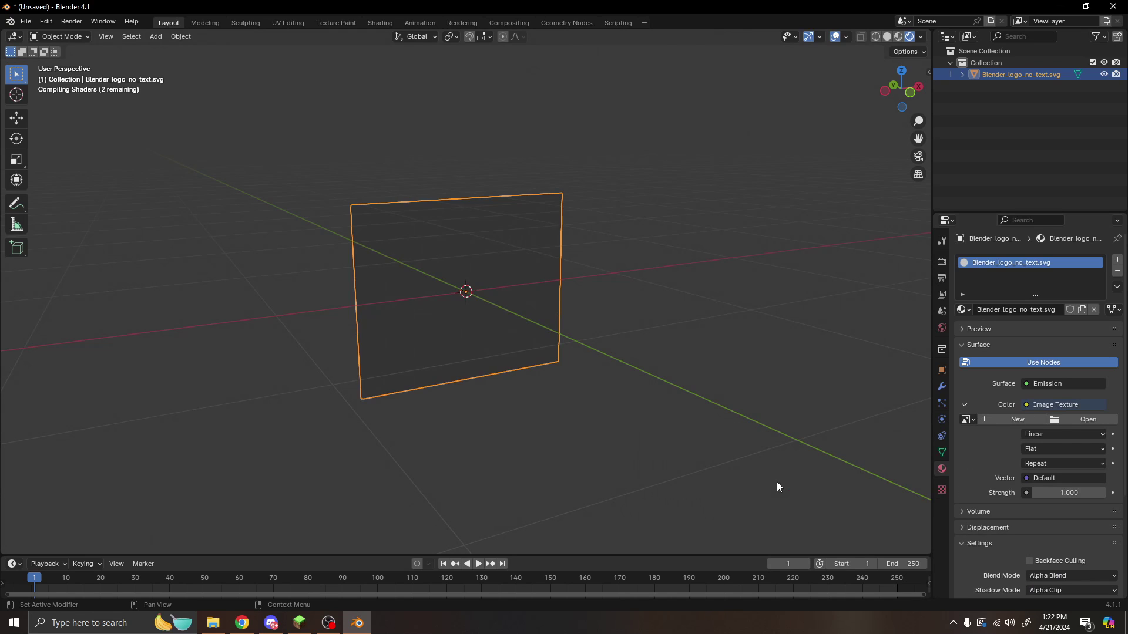
mouse_move(562, 261)
middle_down()
mouse_move(600, 277)
mouse_move(548, 278)
middle_up()
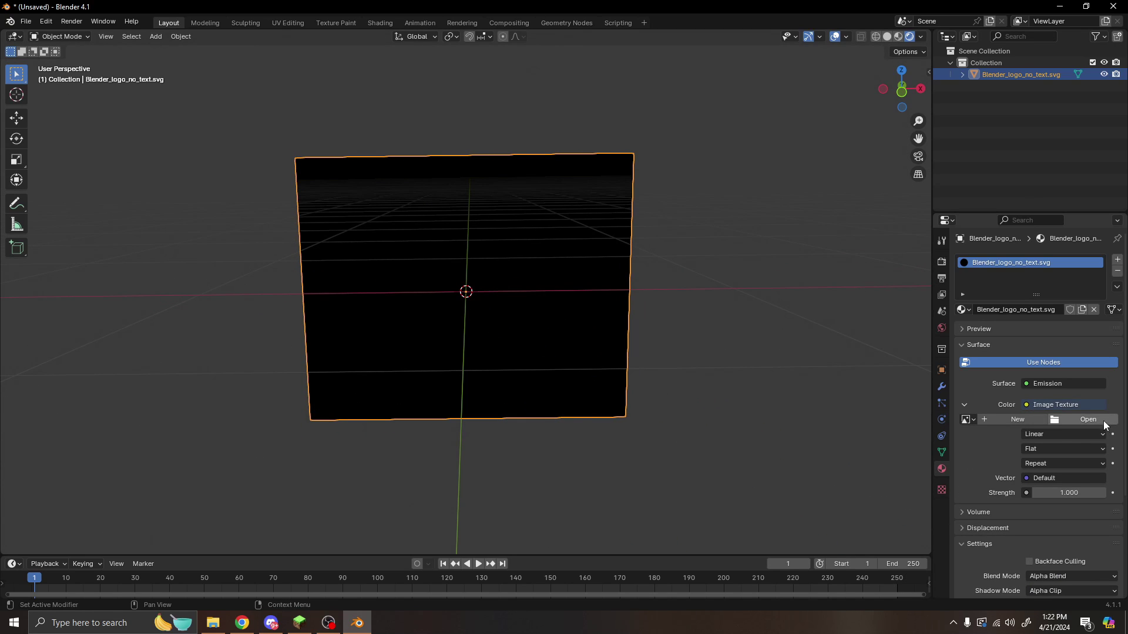
click(967, 418)
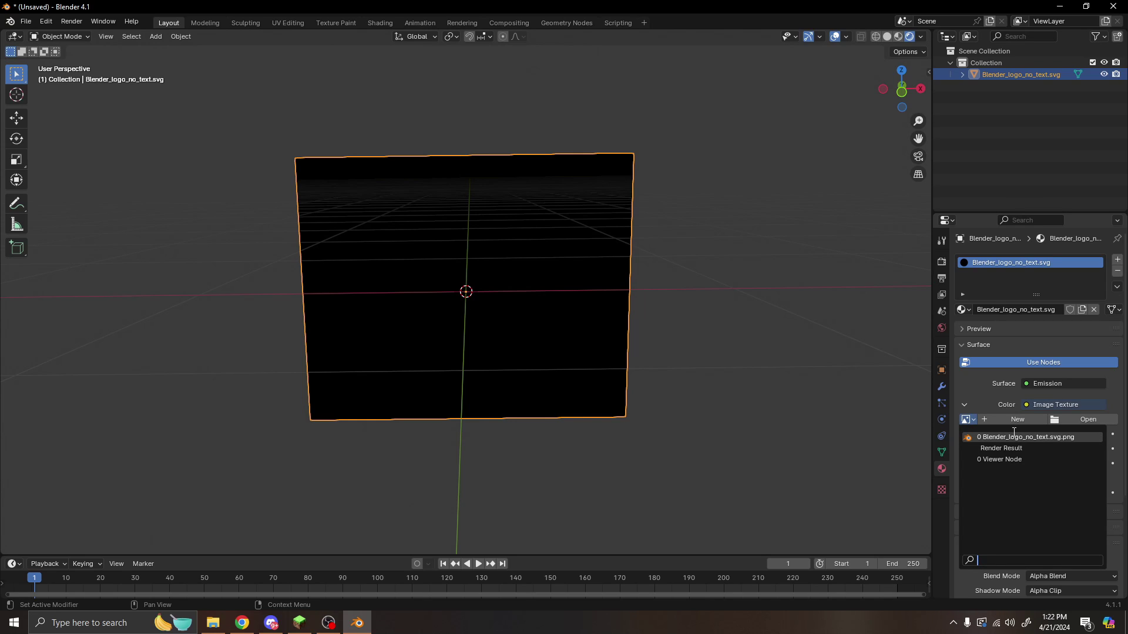
click(1018, 437)
middle_drag(604, 293, 673, 281)
click(669, 280)
middle_drag(513, 277, 604, 237)
middle_drag(668, 256, 425, 402)
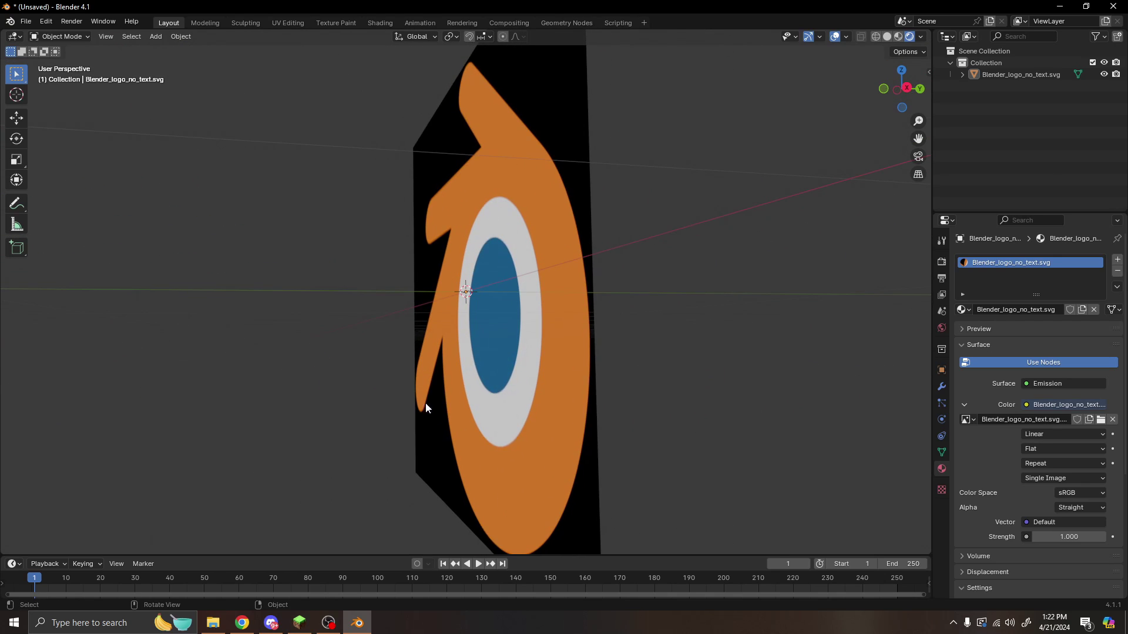
middle_drag(536, 399, 484, 266)
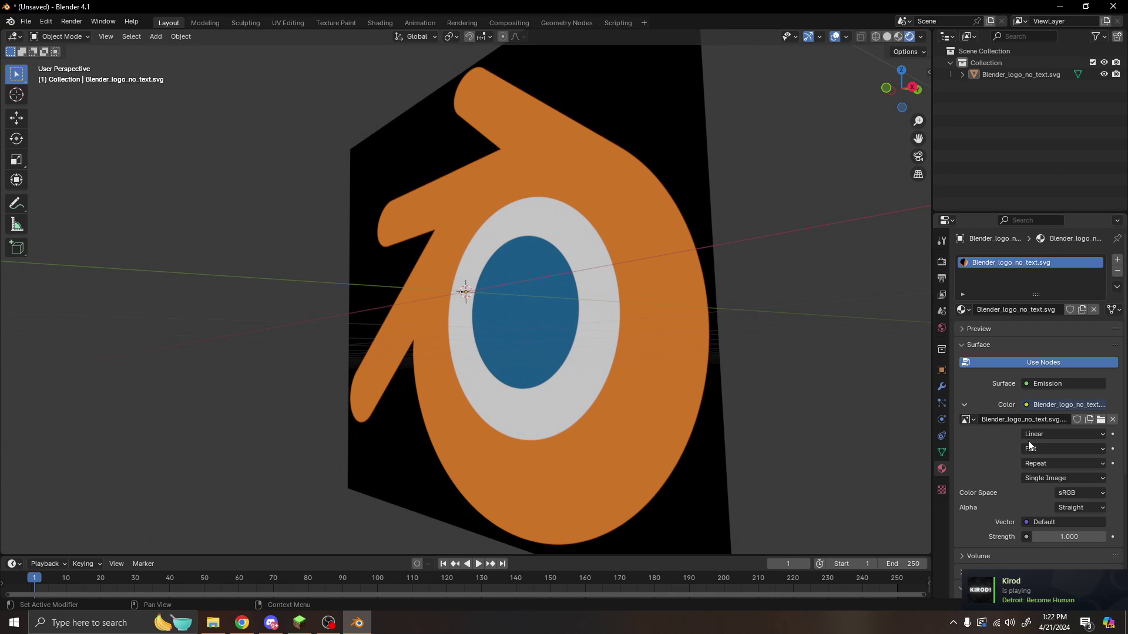
mouse_move(1064, 537)
mouse_down()
mouse_move(1099, 537)
mouse_move(1033, 536)
mouse_move(1093, 537)
mouse_move(1053, 537)
mouse_up()
key(ctrl+z)
middle_drag(728, 339, 841, 346)
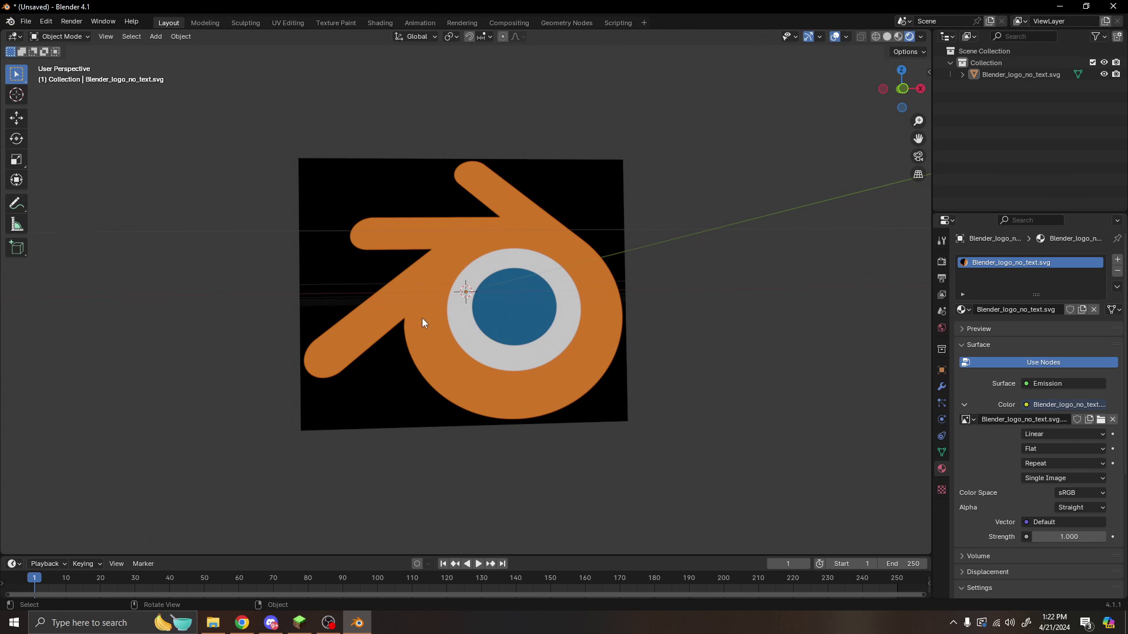
middle_drag(422, 319, 676, 271)
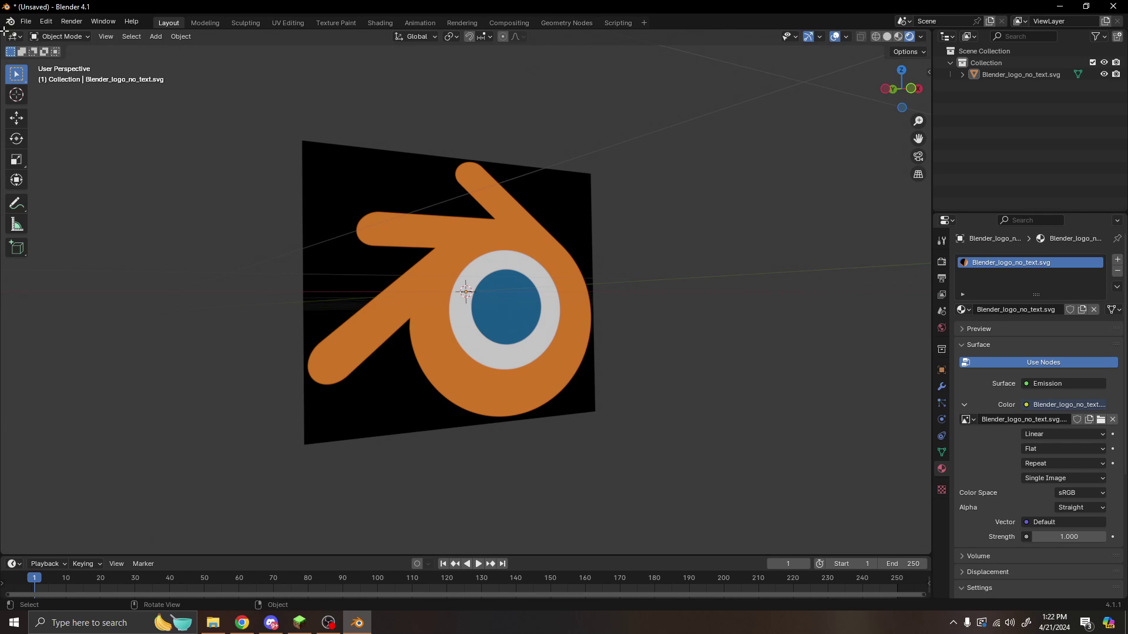
mouse_move(5, 31)
mouse_down()
mouse_move(100, 118)
mouse_move(568, 105)
mouse_move(556, 82)
mouse_up()
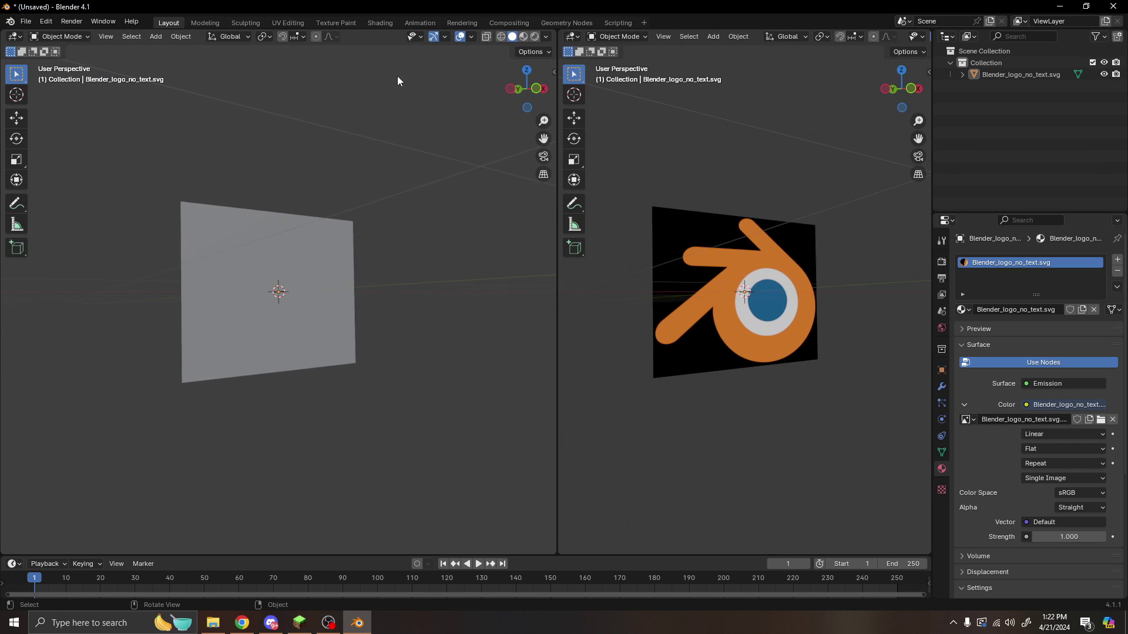
Turn the left area into a Shader Editor and frame the material nodes
click(16, 38)
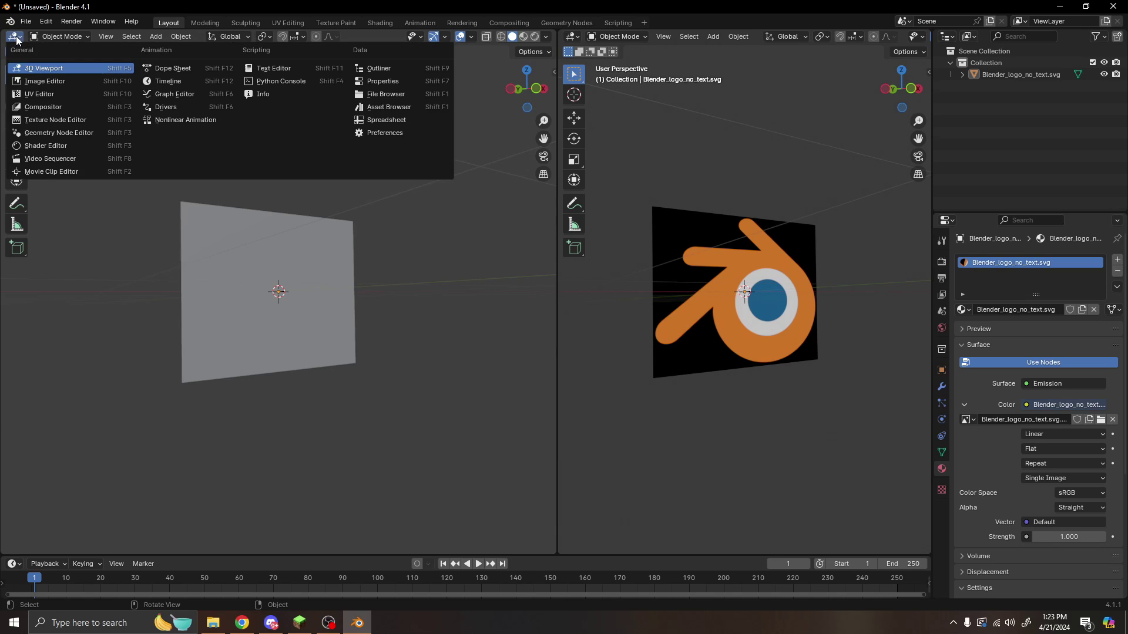
click(66, 146)
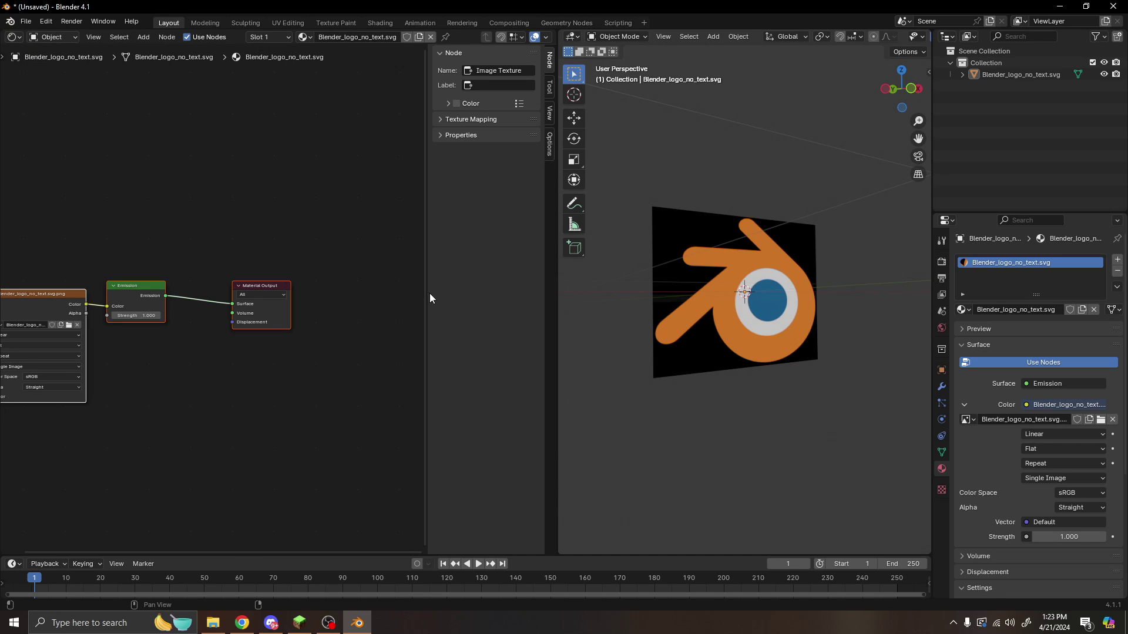
drag(427, 293, 549, 294)
middle_drag(220, 329, 305, 328)
scroll(308, 329, up, 3)
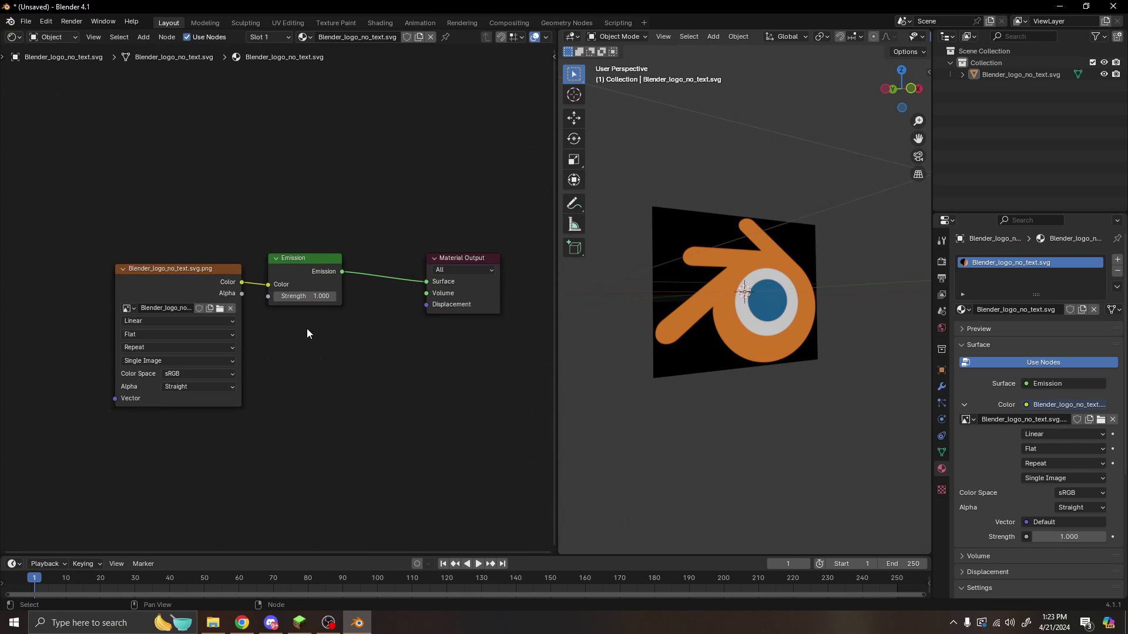
Move the Image Texture and Emission nodes further left and lower
key(g)
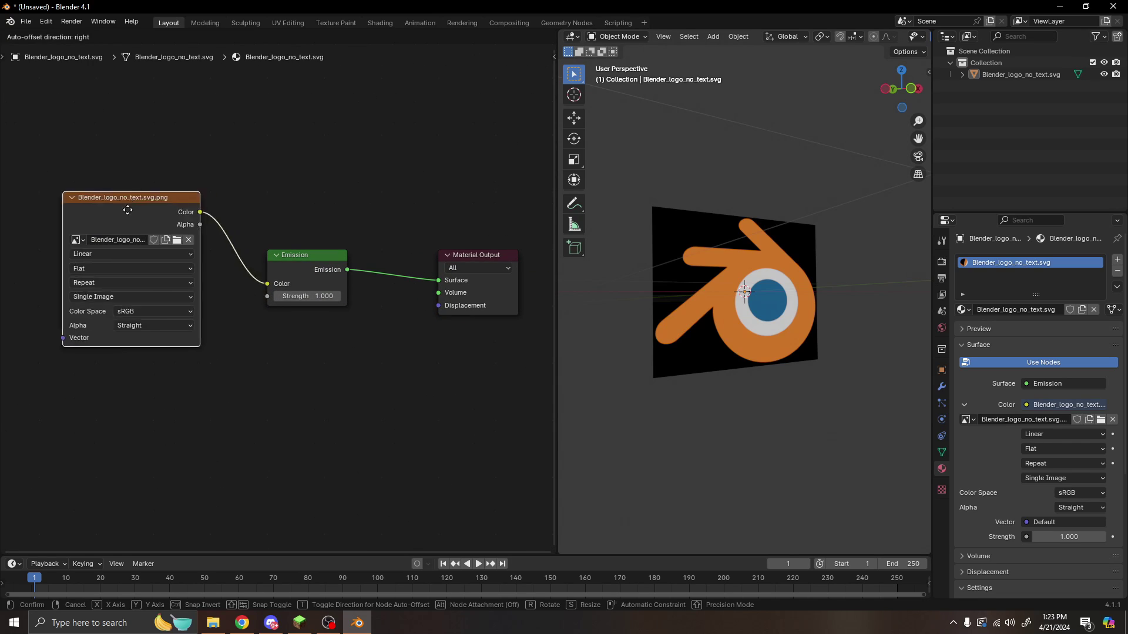
click(94, 192)
mouse_move(306, 256)
mouse_down()
mouse_move(360, 255)
mouse_move(299, 254)
mouse_up()
drag(132, 252, 113, 293)
drag(311, 266, 307, 304)
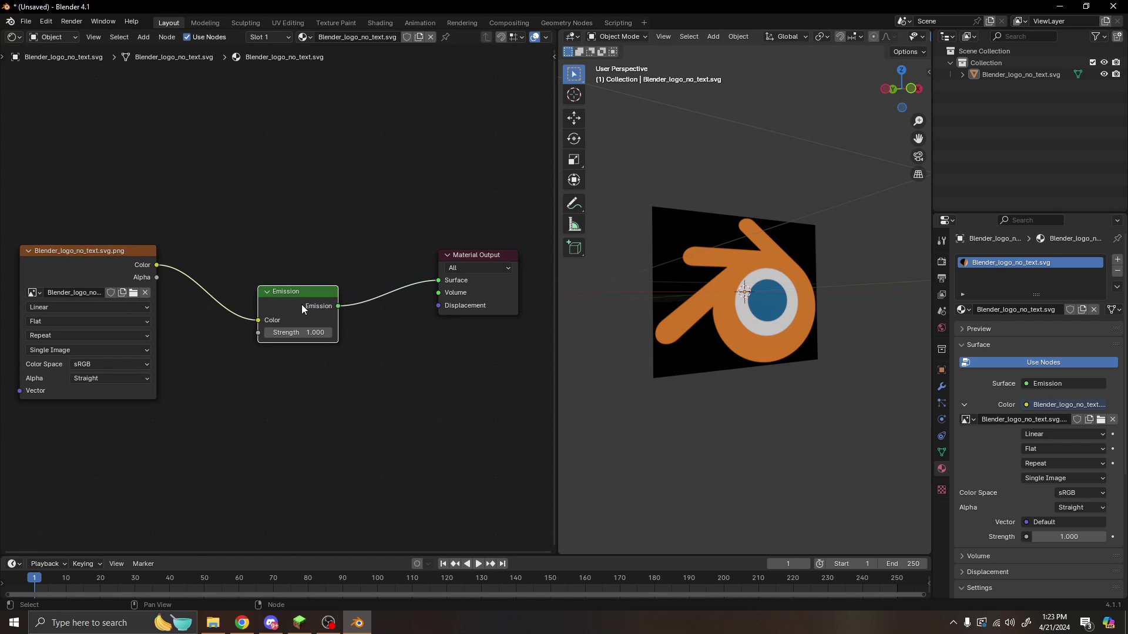
Add a Transparent BSDF node above the Emission node
key(shift+a)
click(287, 216)
text(trans)
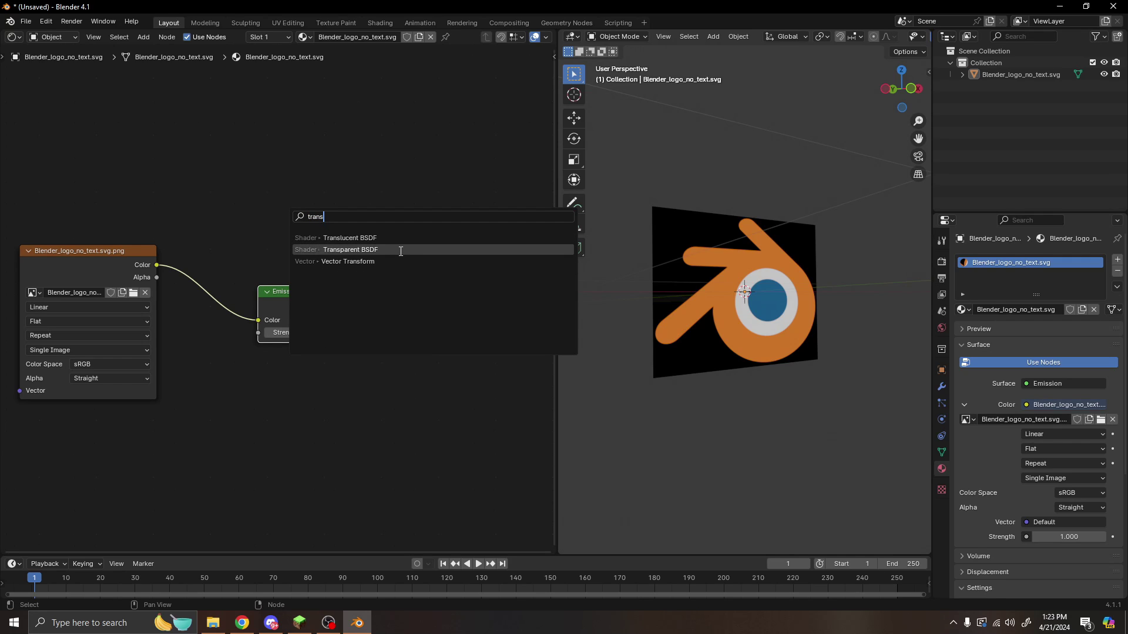
click(404, 252)
click(290, 210)
ctrl+scroll(389, 291, right, 1)
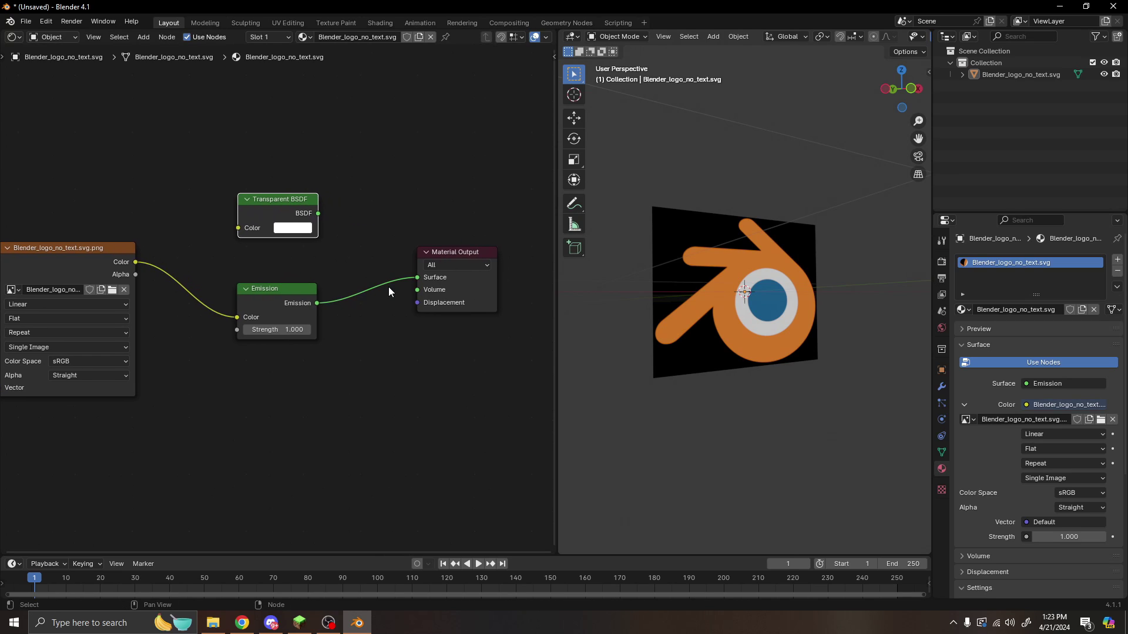
Insert a Mix Shader before Material Output, with Emission in its lower shader input
key(shift+a)
click(386, 284)
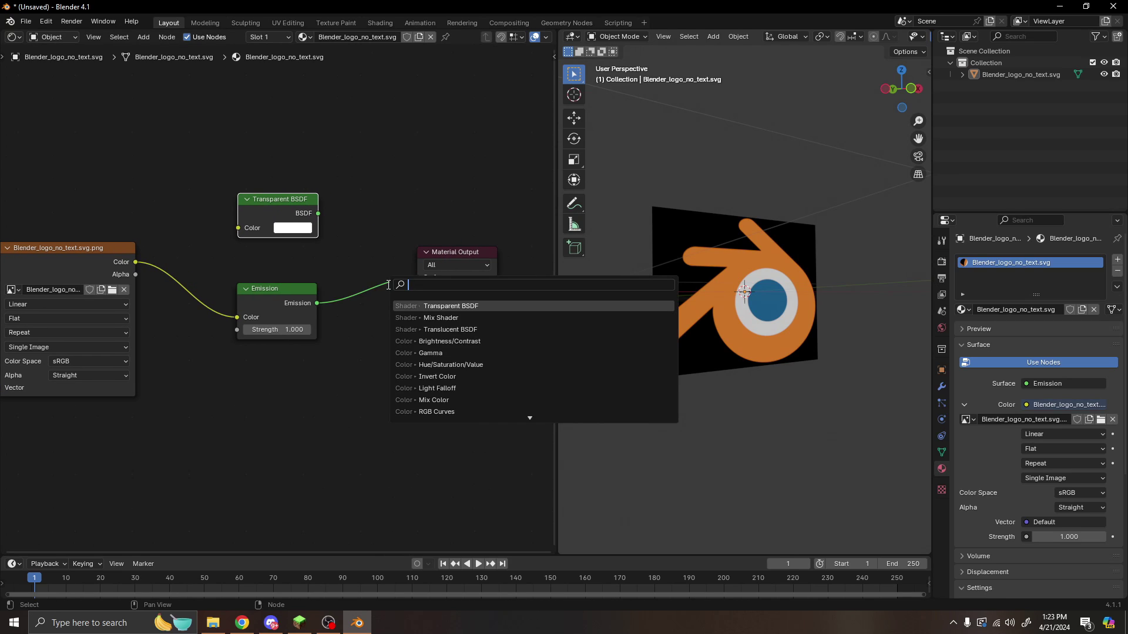
text(mix)
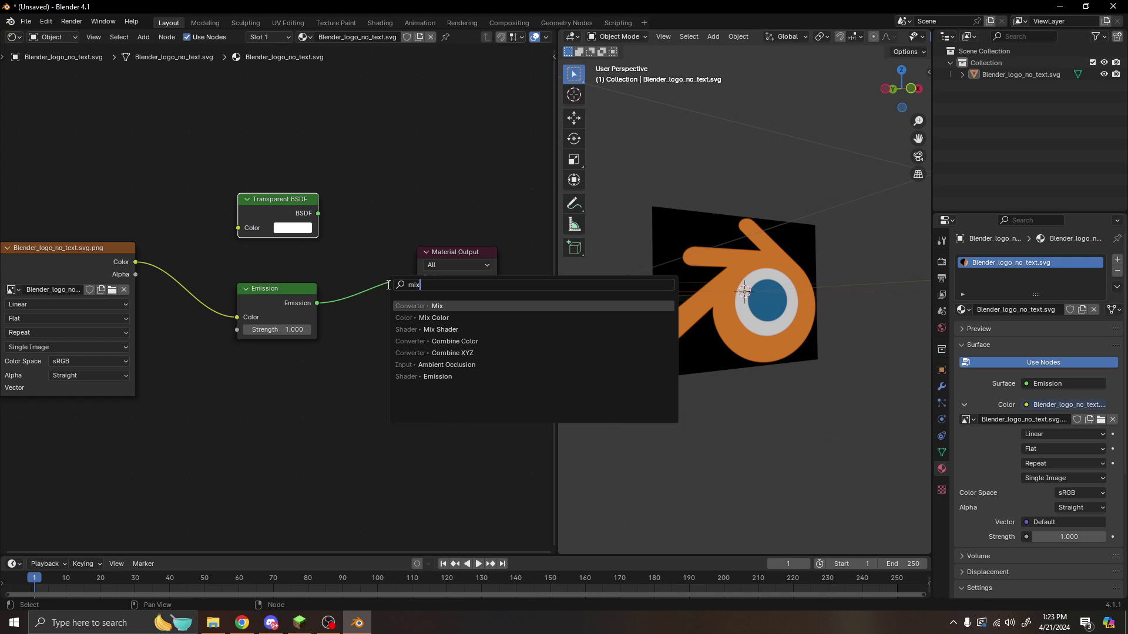
click(460, 329)
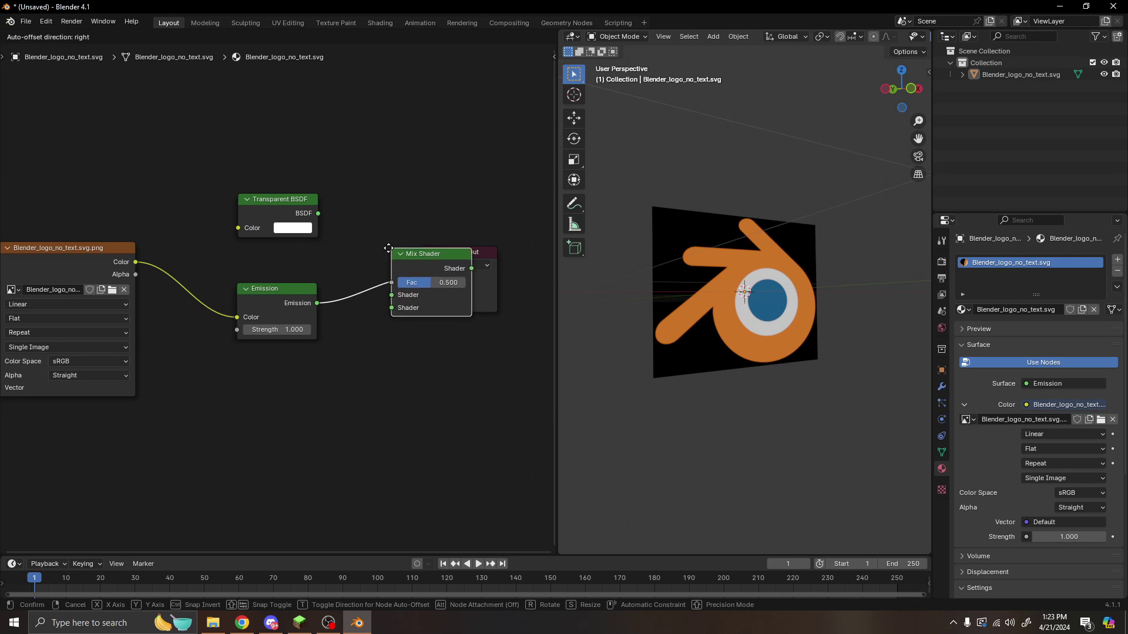
middle_drag(360, 264, 366, 301)
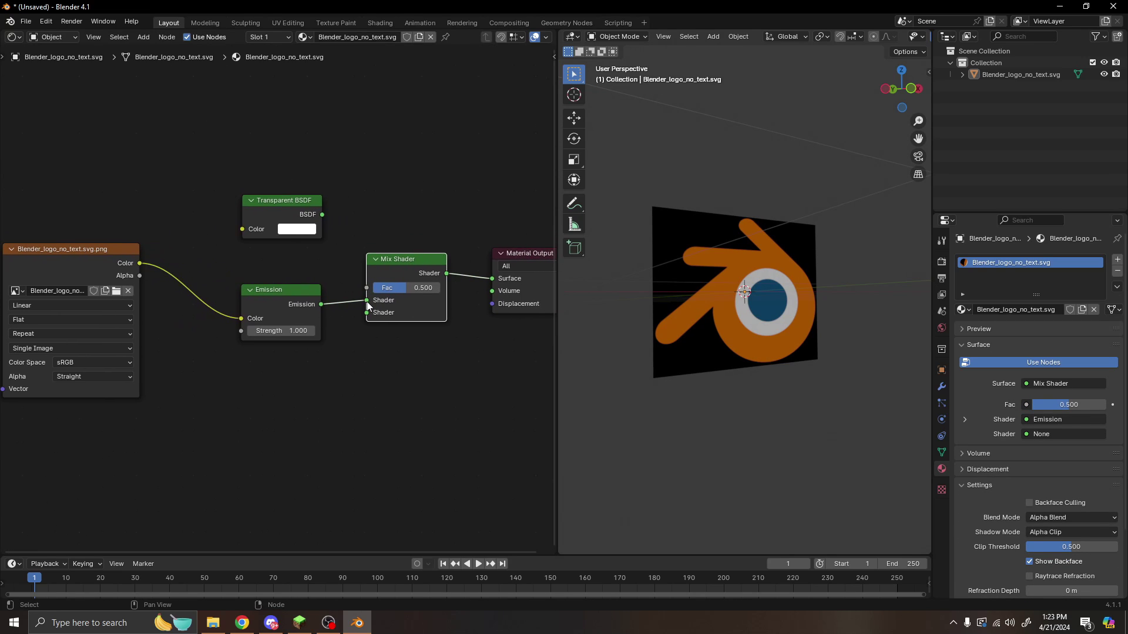
drag(367, 300, 367, 312)
Connect Transparent BSDF to the Mix Shader's upper shader input
drag(322, 214, 367, 300)
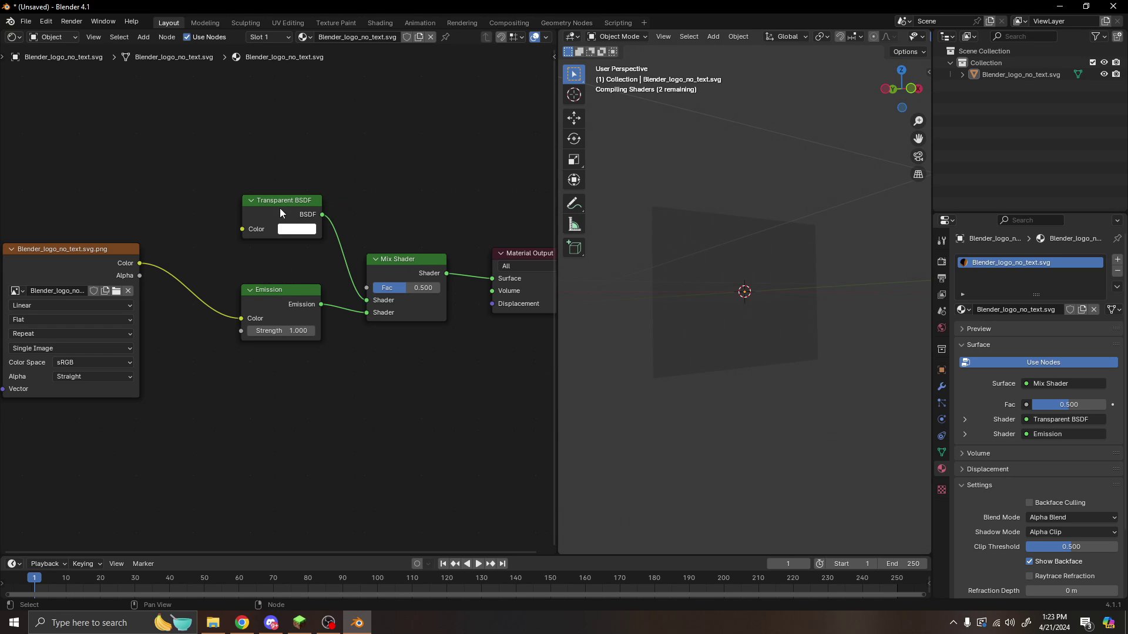
drag(280, 290, 255, 286)
middle_drag(780, 280, 723, 309)
middle_drag(798, 229, 747, 229)
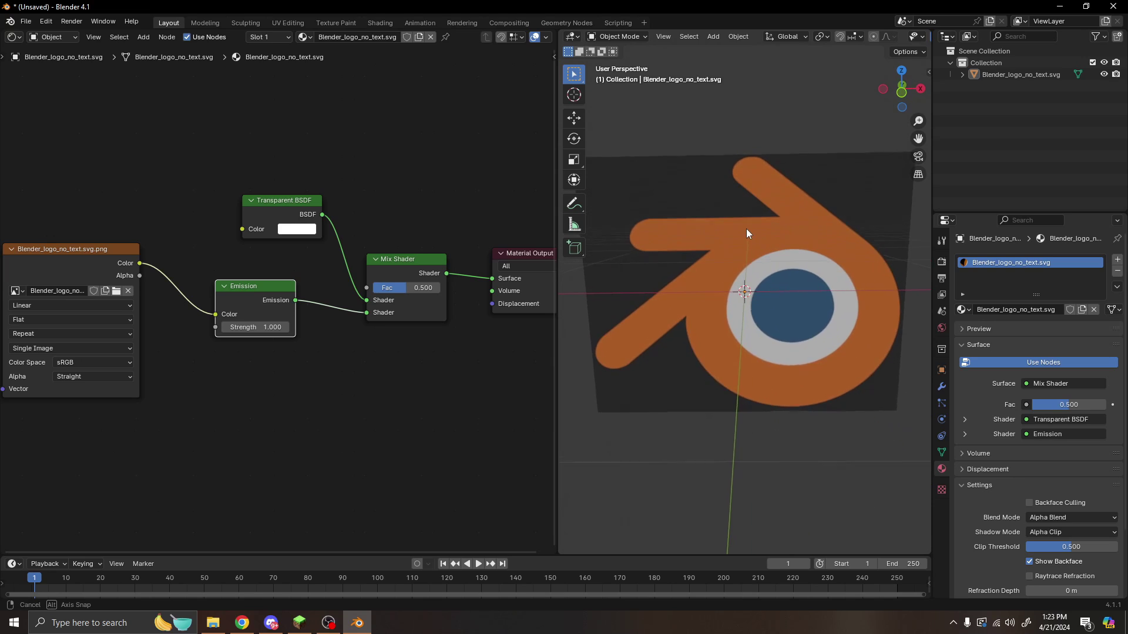
Try Mix Shader Fac at 1.000 and 0.000, then set it to 0.5
drag(409, 288, 373, 291)
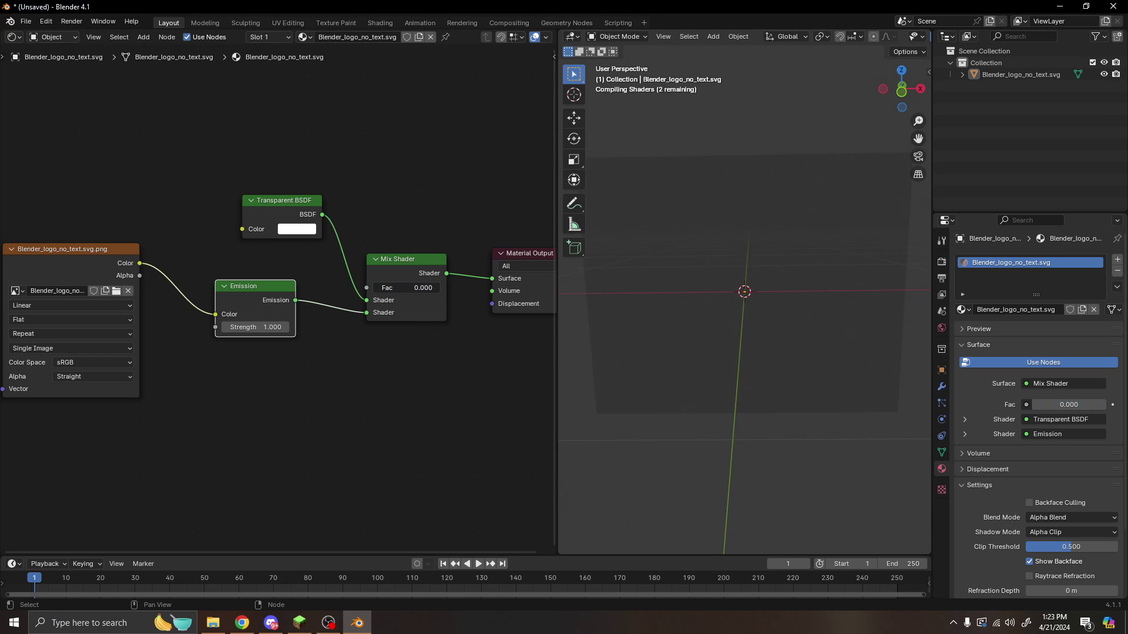
middle_drag(675, 276, 634, 273)
double_click(415, 288)
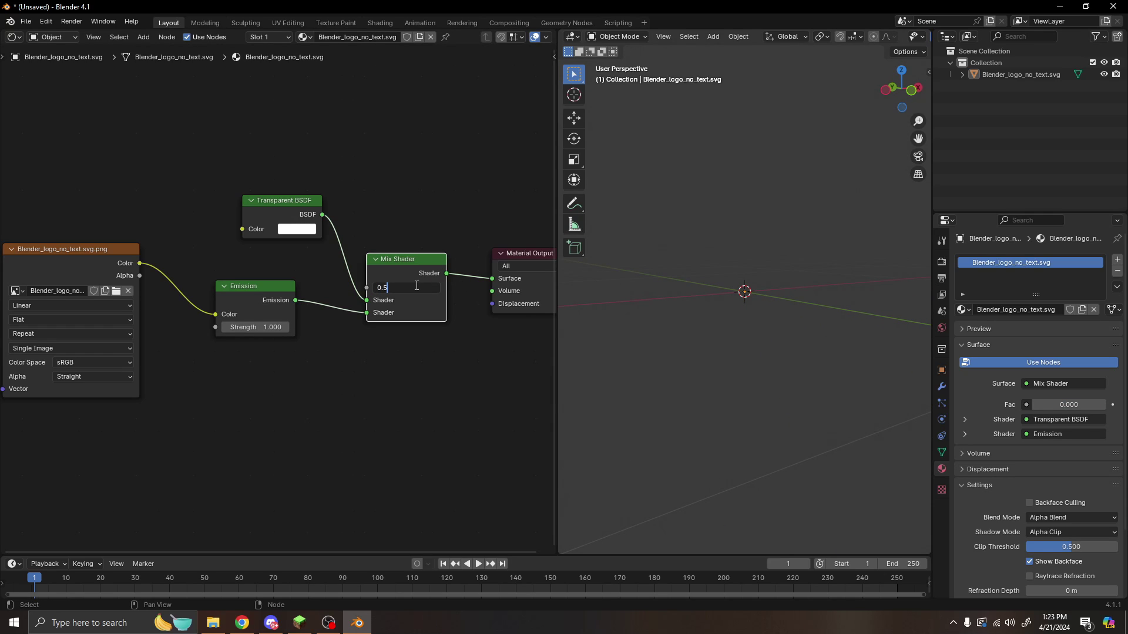
key(Return)
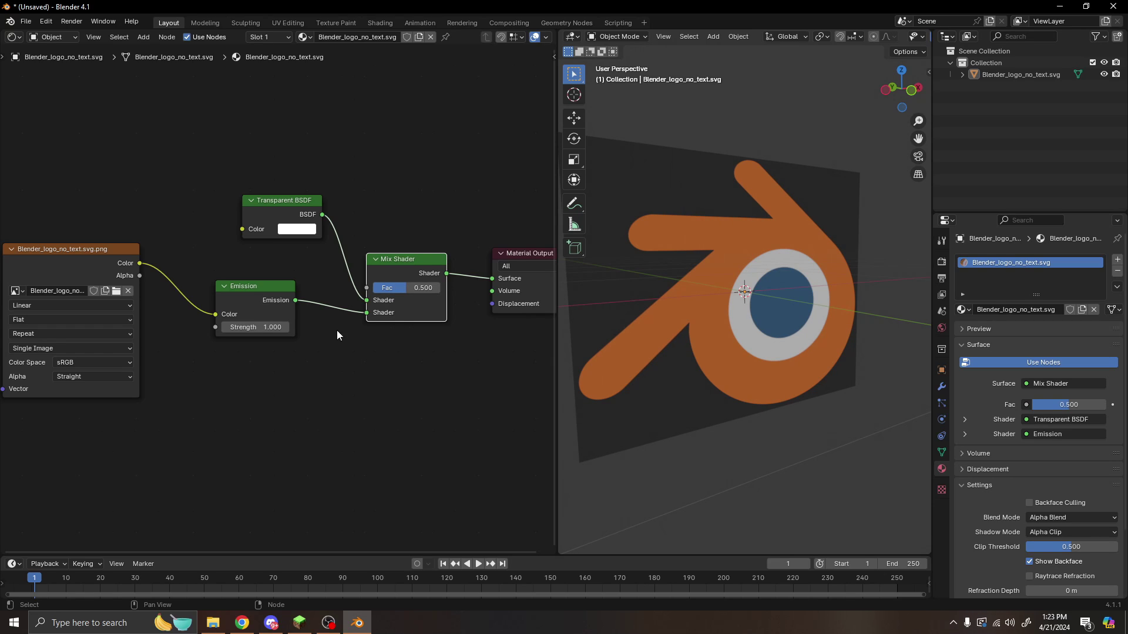
drag(139, 276, 222, 298)
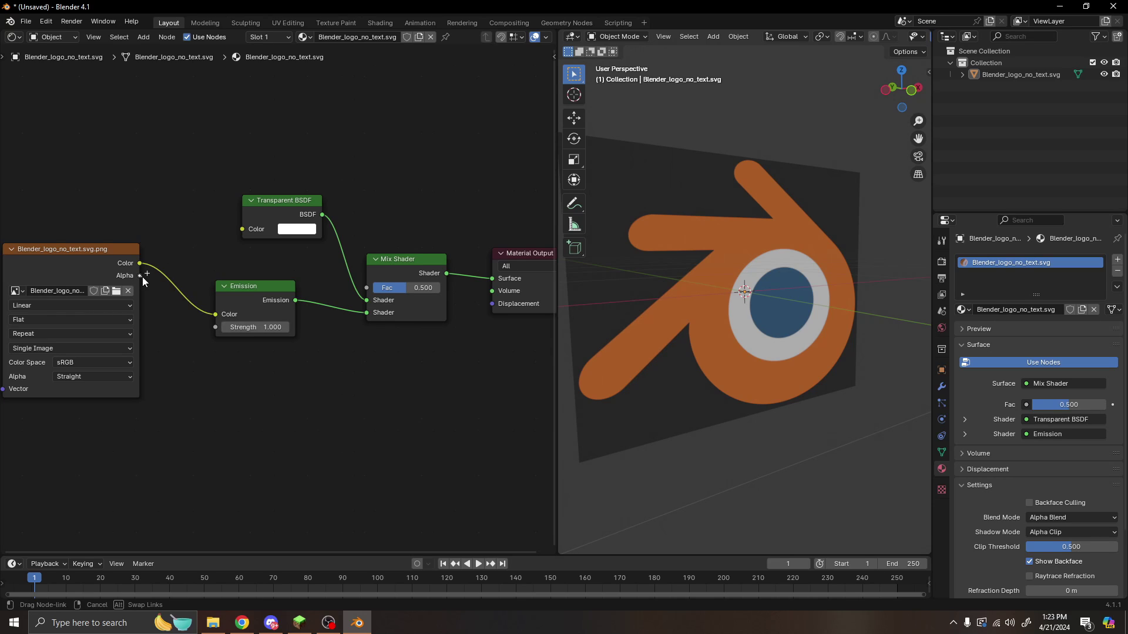
Link the Image Texture's Alpha output to the Mix Shader Fac and inspect the cut-out logo
drag(140, 276, 372, 287)
drag(372, 287, 372, 287)
middle_drag(770, 340, 800, 308)
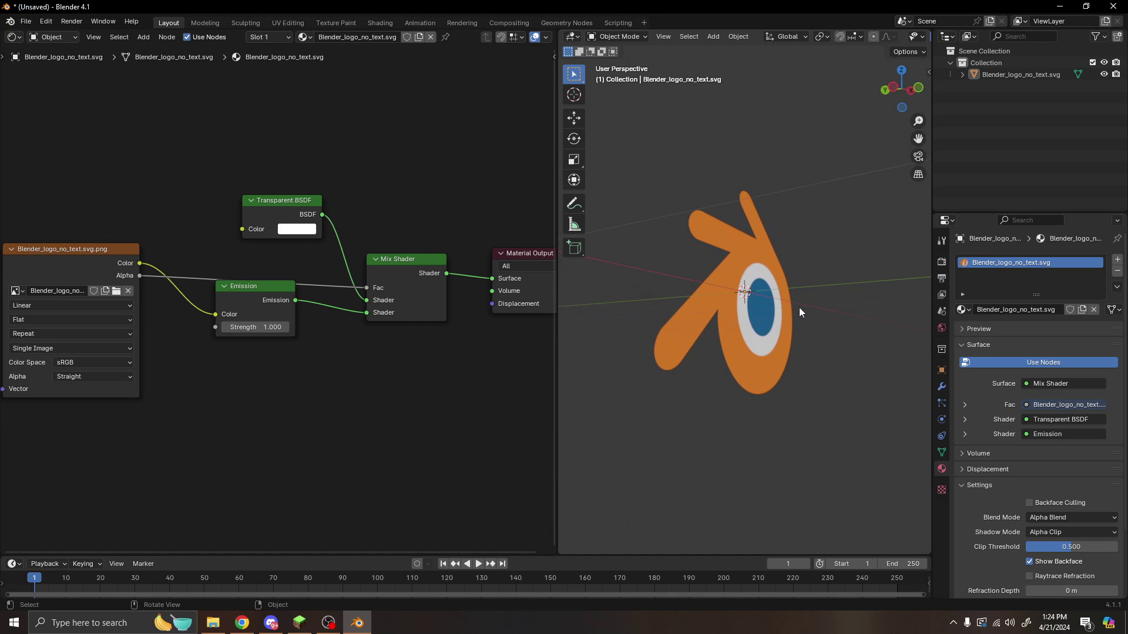
scroll(760, 350, up, 8)
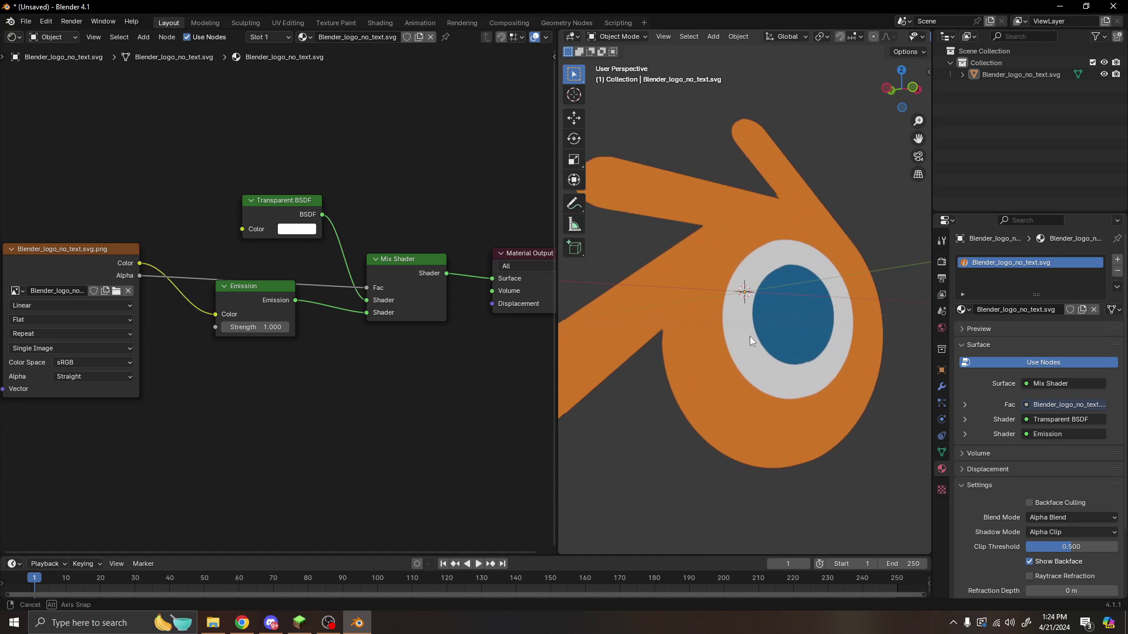
middle_drag(807, 315, 834, 247)
scroll(686, 202, down, 6)
Enable Bloom in the Render properties
click(941, 262)
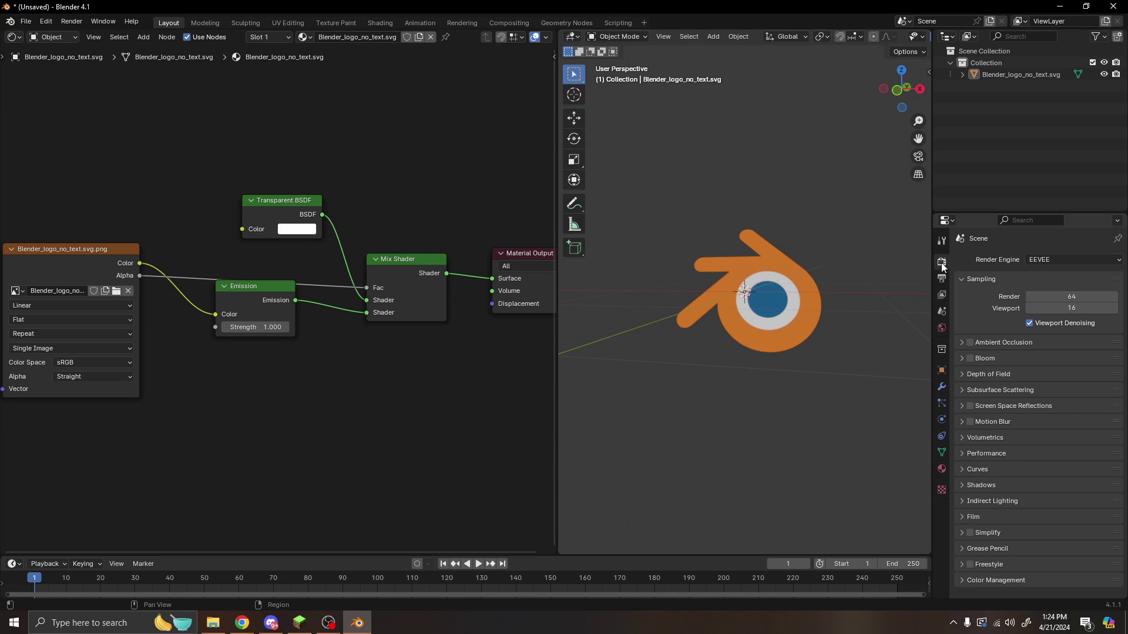
click(970, 358)
scroll(859, 311, up, 2)
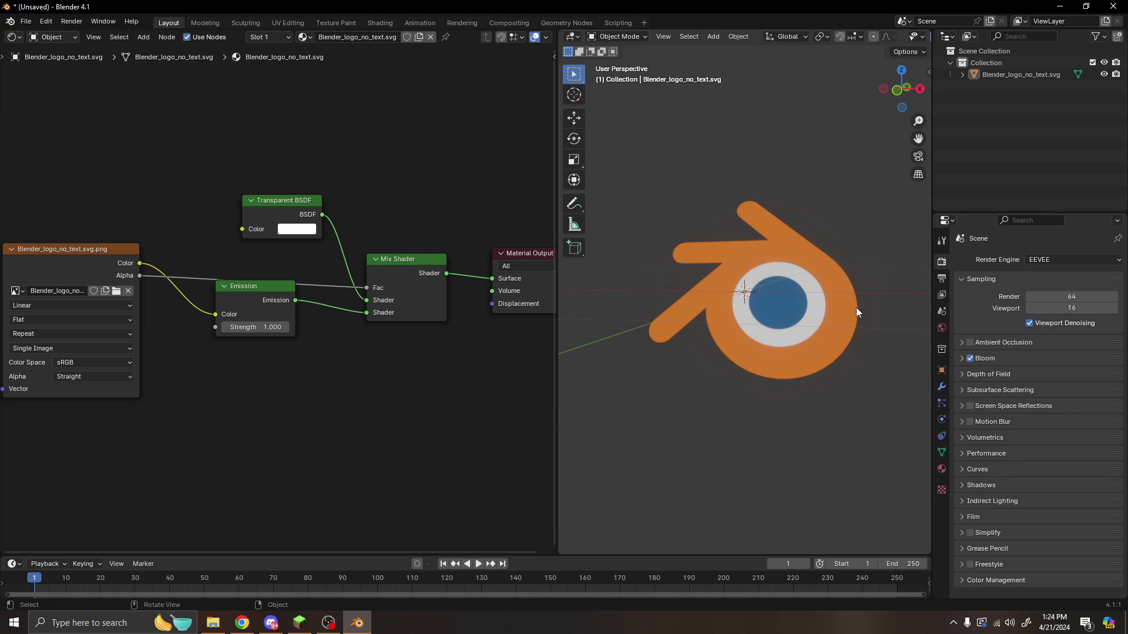
Try other Emission Strength values, then reset it to 1.000
click(940, 469)
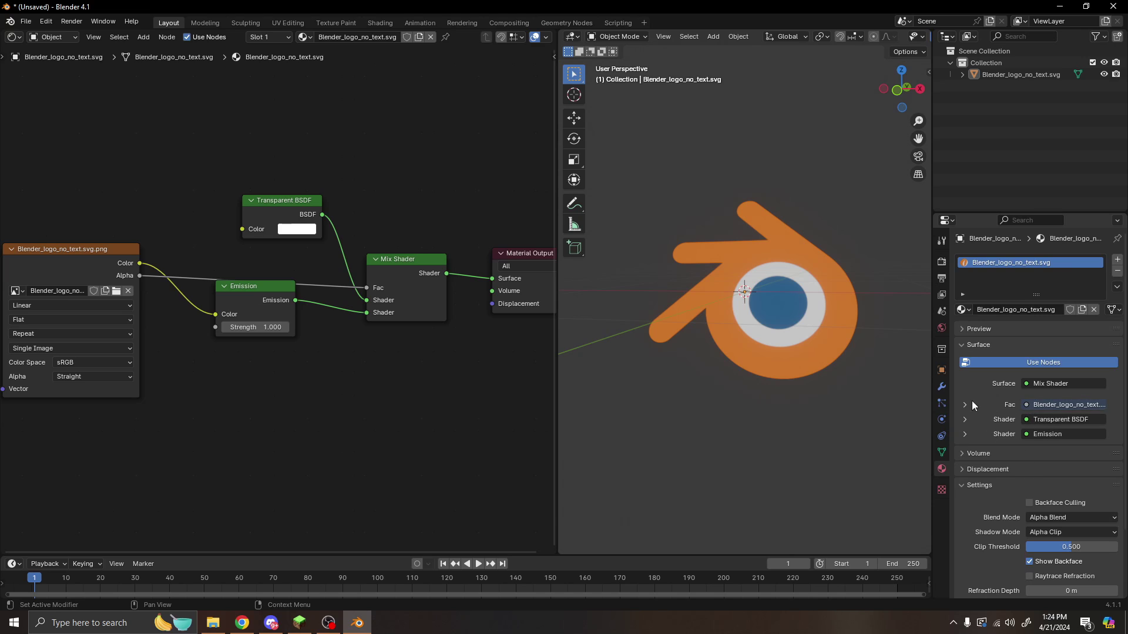
middle_drag(480, 369, 450, 365)
mouse_move(232, 323)
mouse_down()
mouse_move(389, 323)
mouse_move(225, 323)
mouse_up()
middle_drag(705, 328, 781, 337)
mouse_move(227, 323)
mouse_down()
mouse_move(282, 323)
mouse_move(228, 323)
mouse_up()
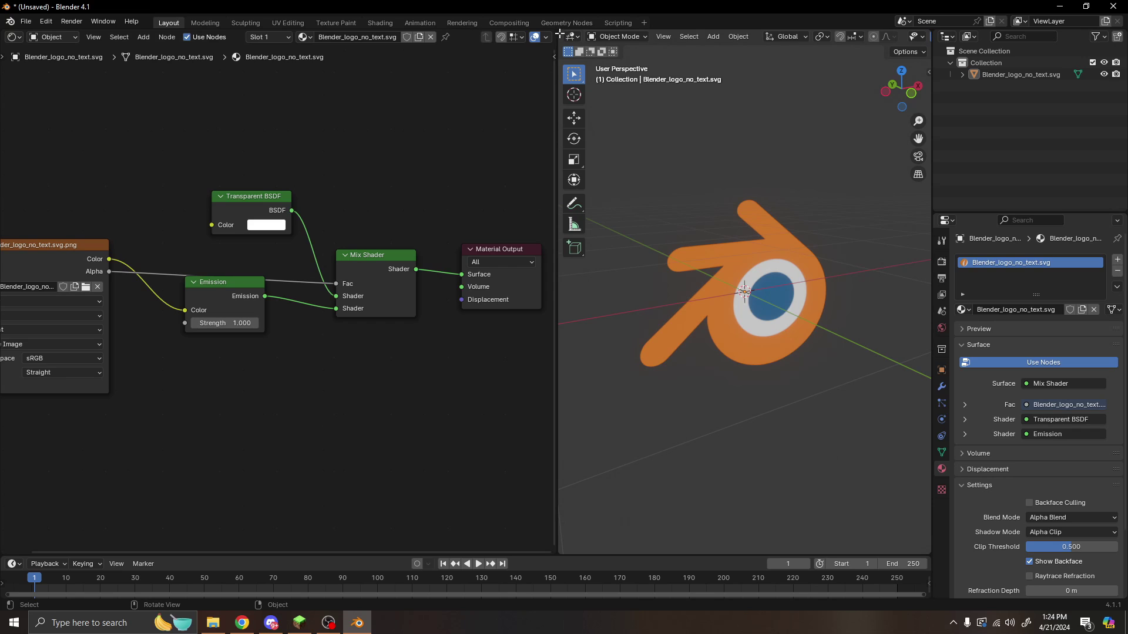
Rearrange the Image Texture, Emission, Transparent, Mix Shader and Output nodes more compactly
scroll(337, 189, down, 1)
drag(81, 260, 117, 227)
drag(239, 297, 239, 306)
drag(305, 205, 302, 201)
drag(385, 259, 379, 259)
drag(498, 255, 483, 260)
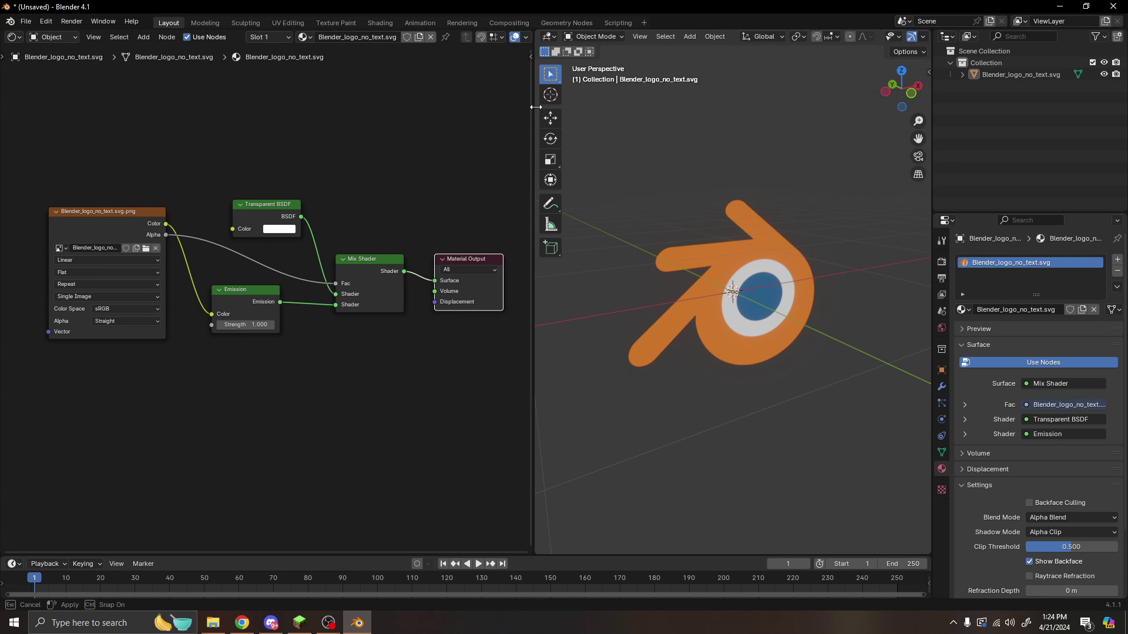